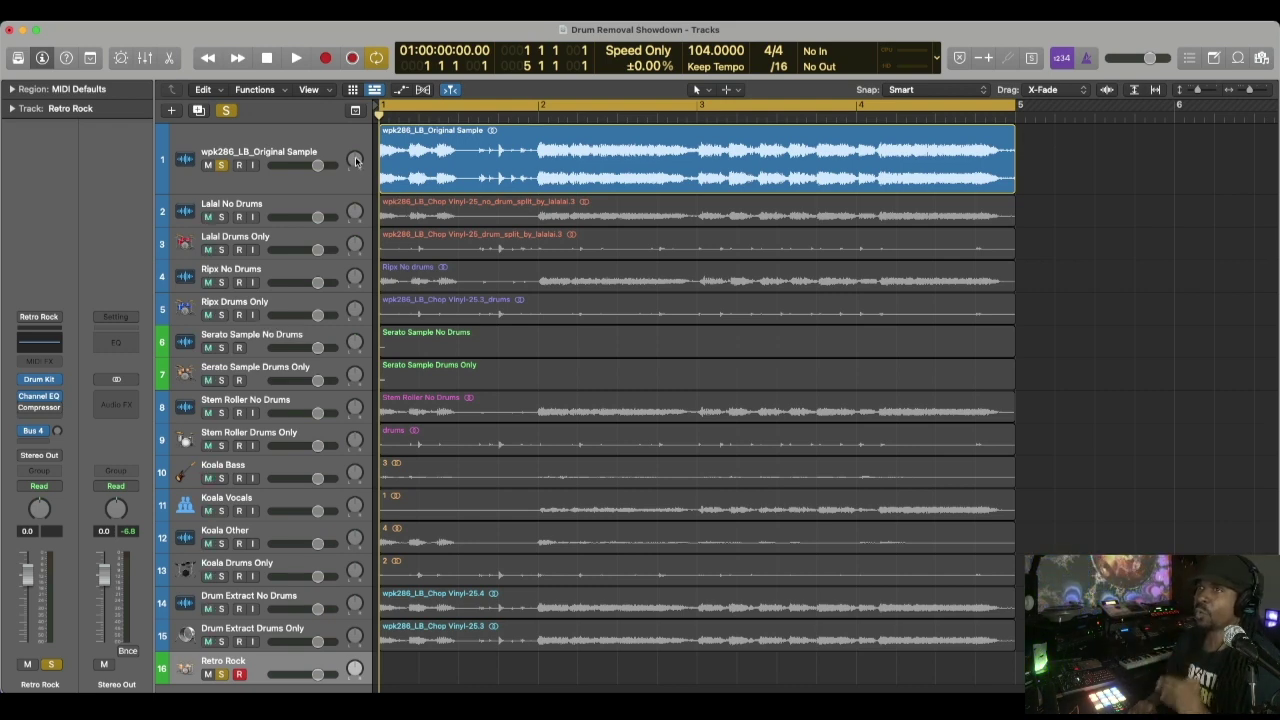
- Play the soloed Original Sample track through once as the reference, then stop
click(296, 60)
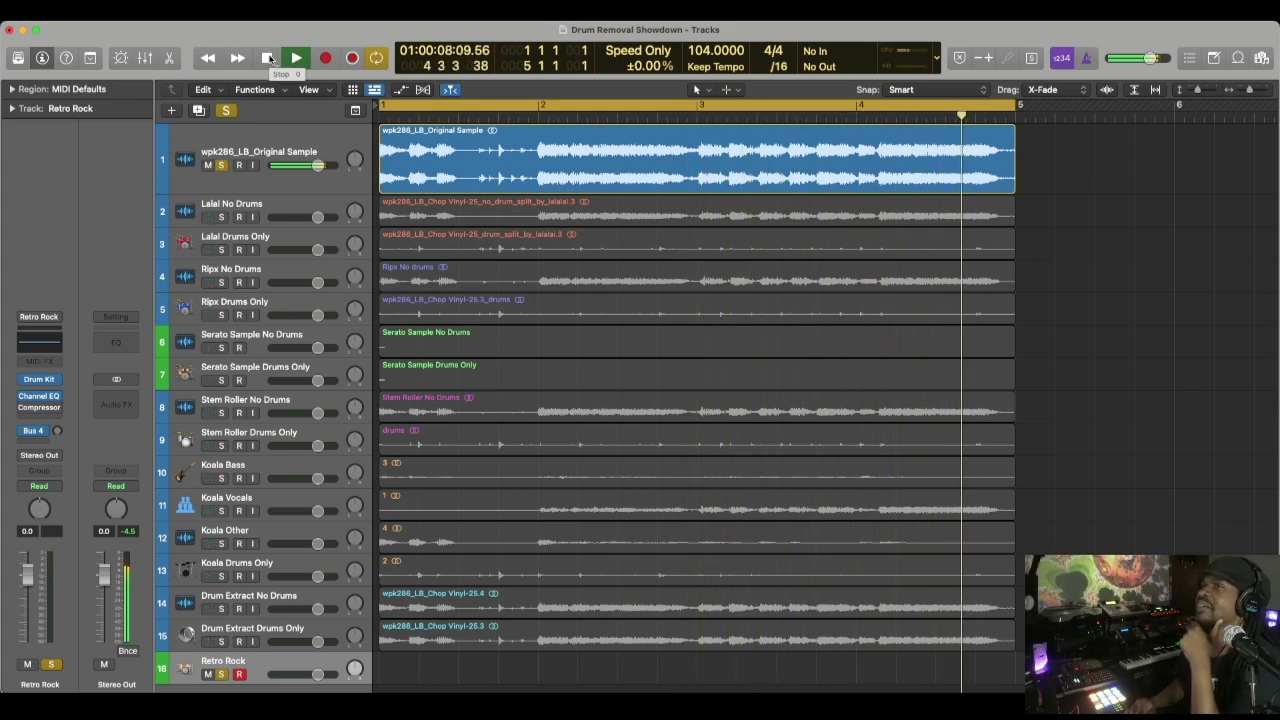
click(270, 59)
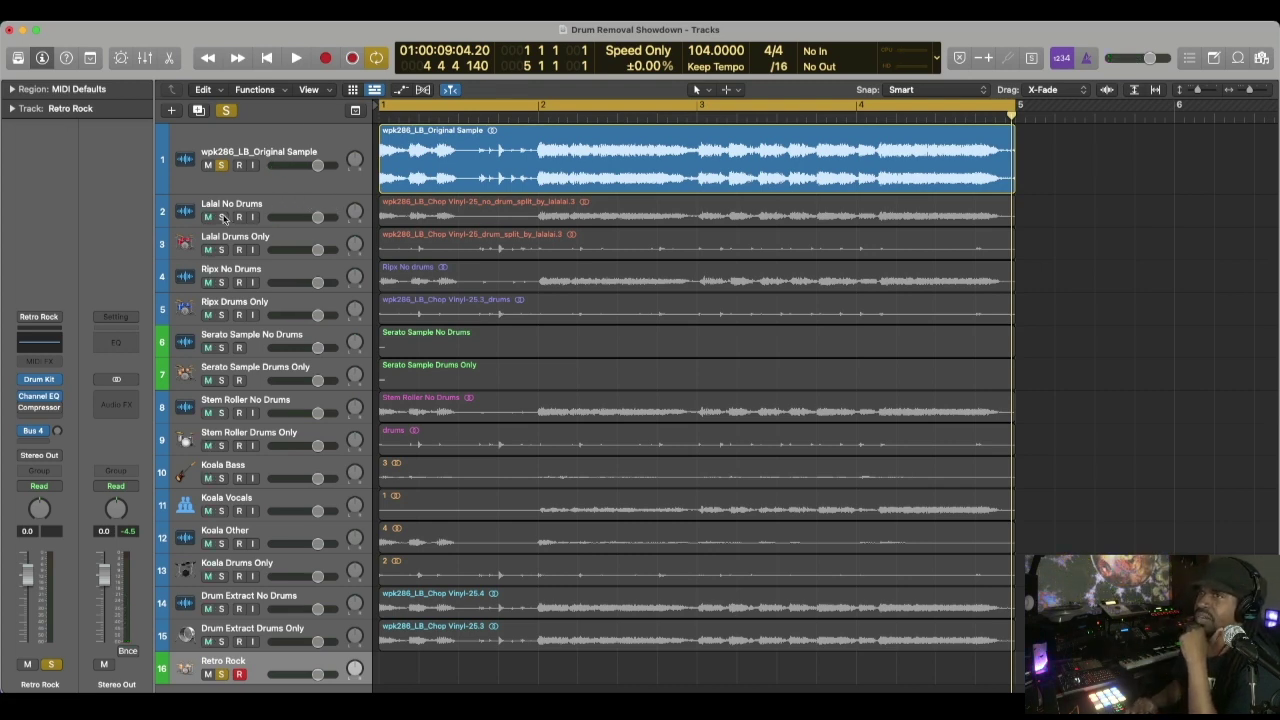
- Solo the Lalal No Drums track and play it three times from bar 1, stopping after each pass
click(222, 217)
key(space)
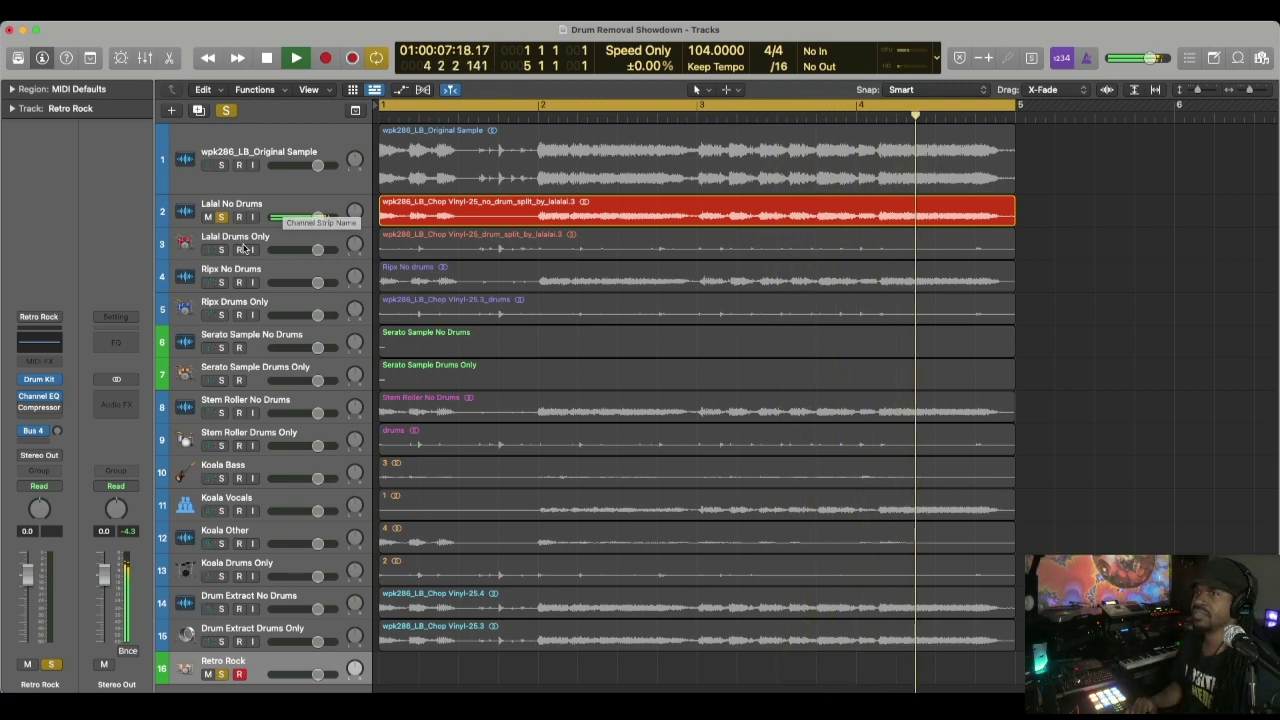
key(space)
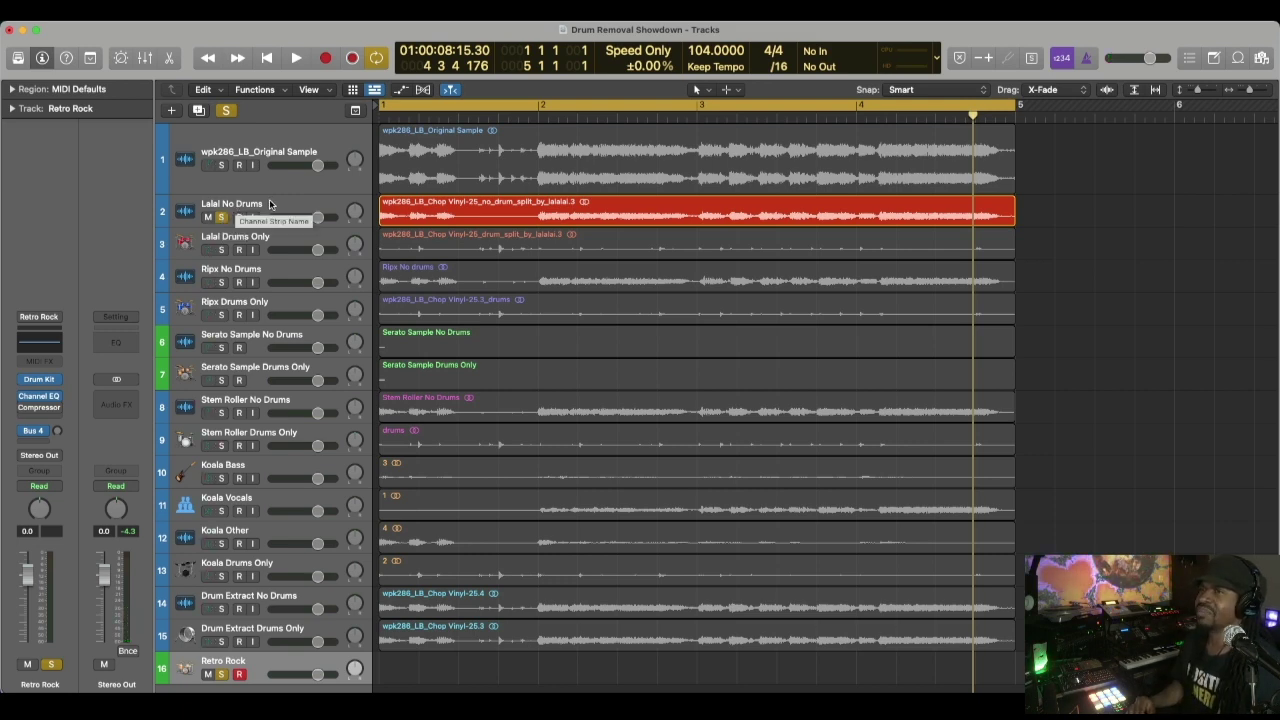
key(space)
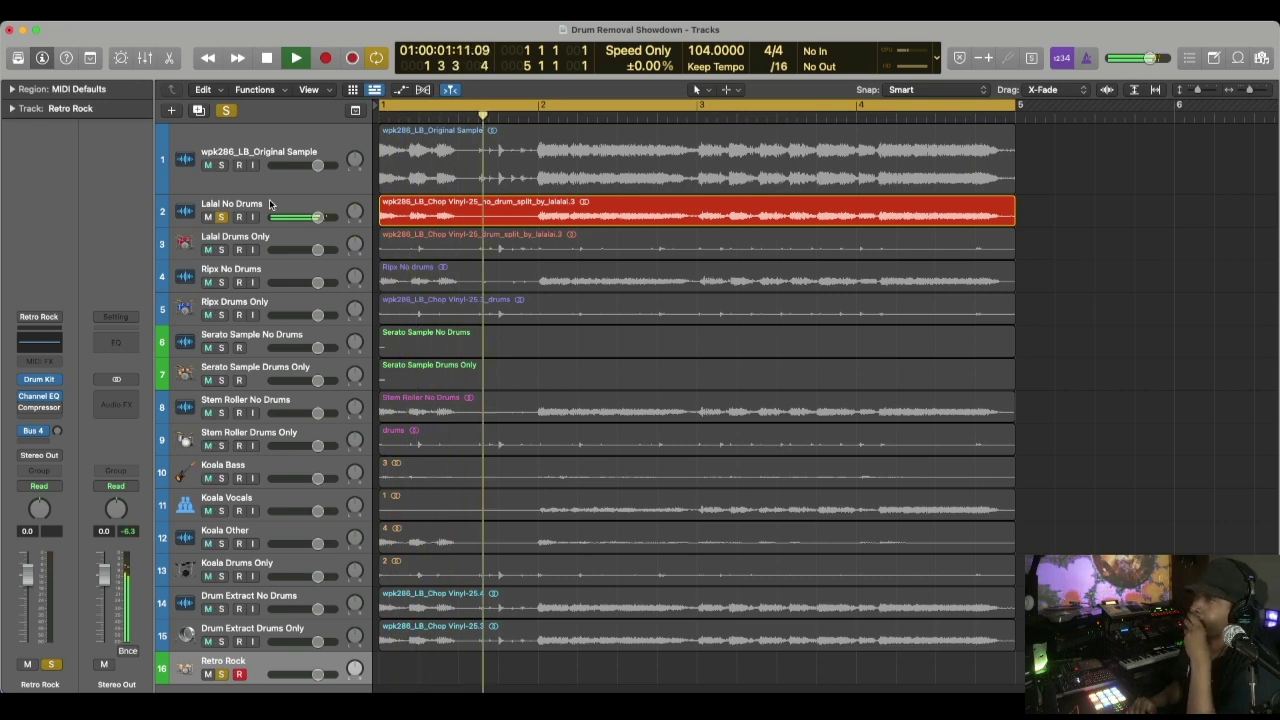
key(space)
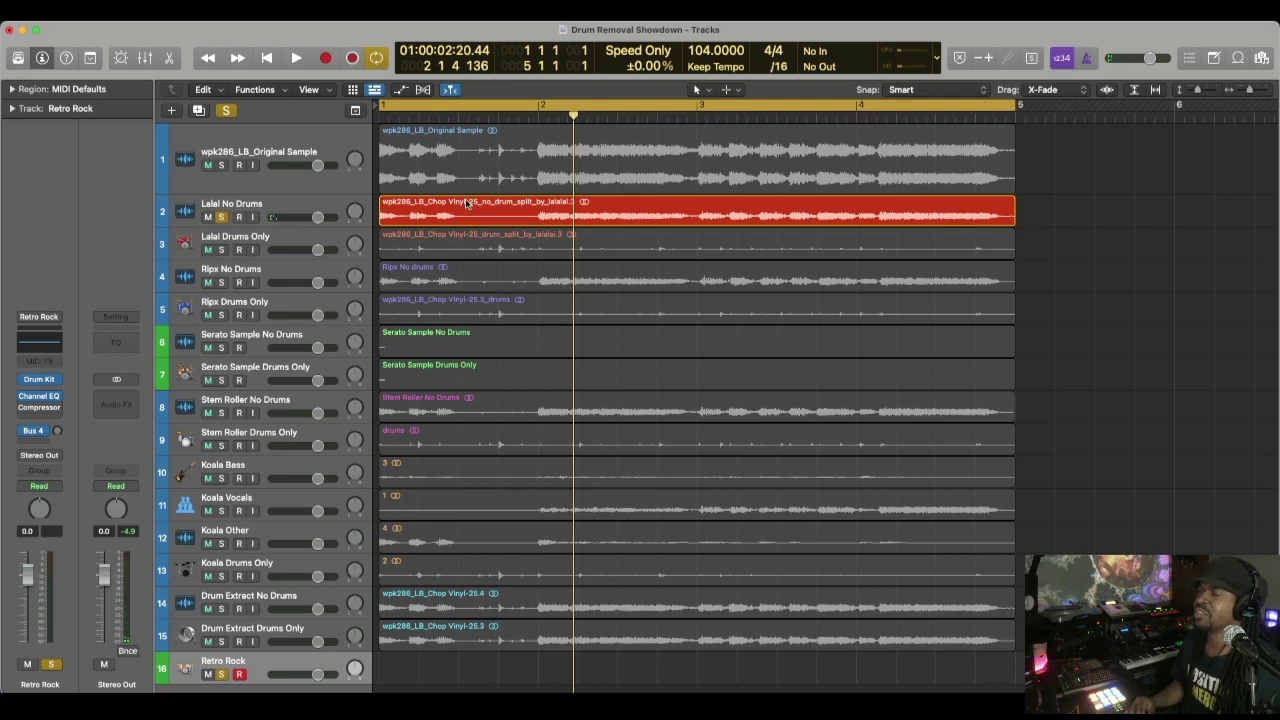
key(space)
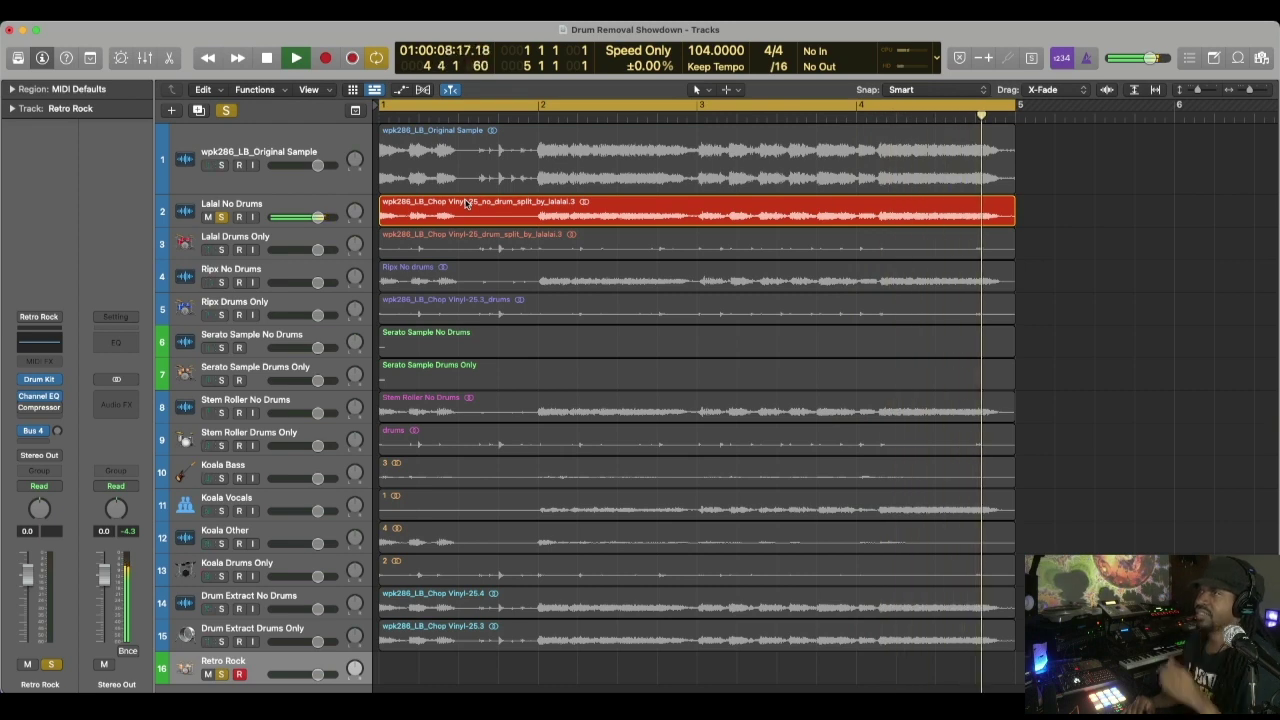
key(space)
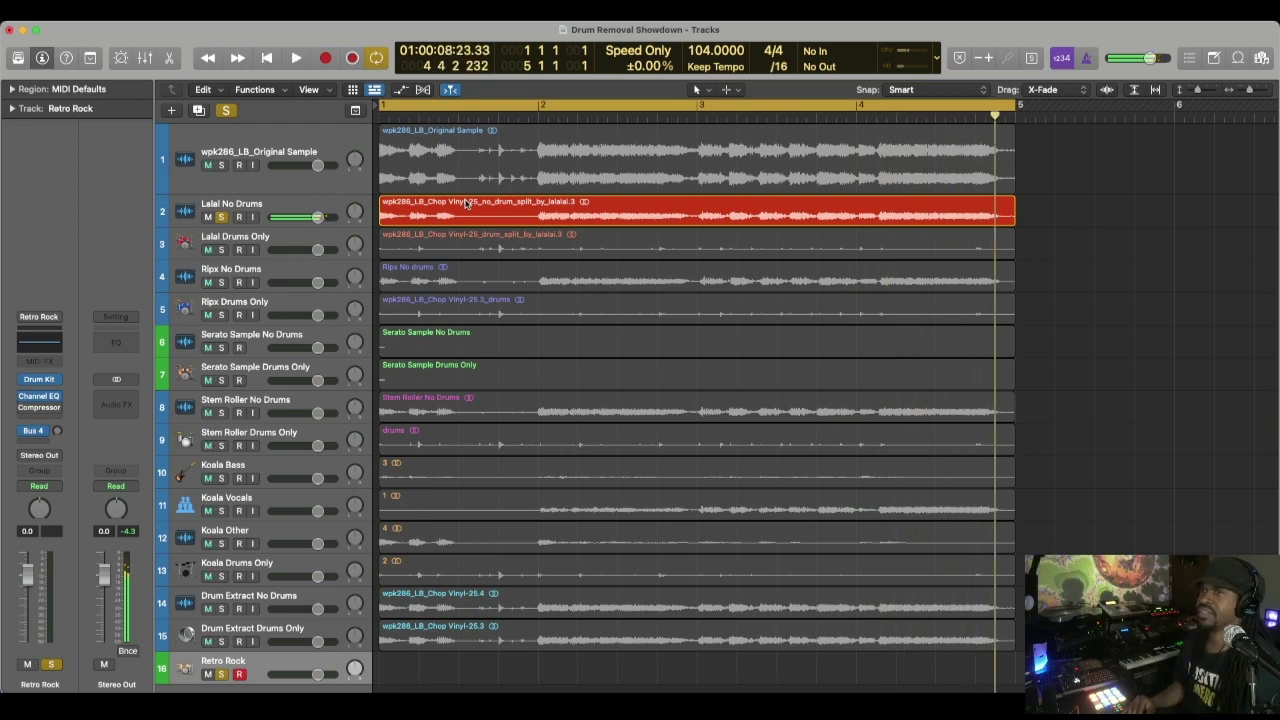
- Solo Ripx No Drums instead of Lalal and play it three times, the last from the project start
click(222, 285)
click(221, 217)
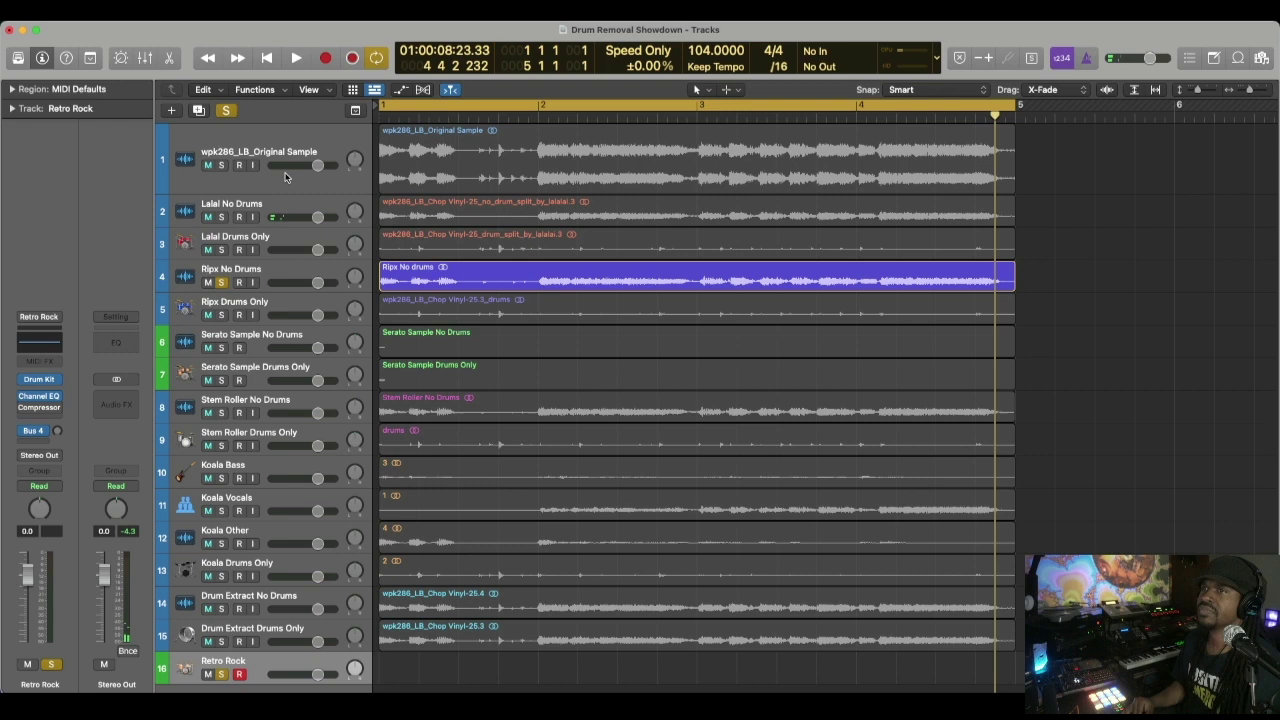
key(space)
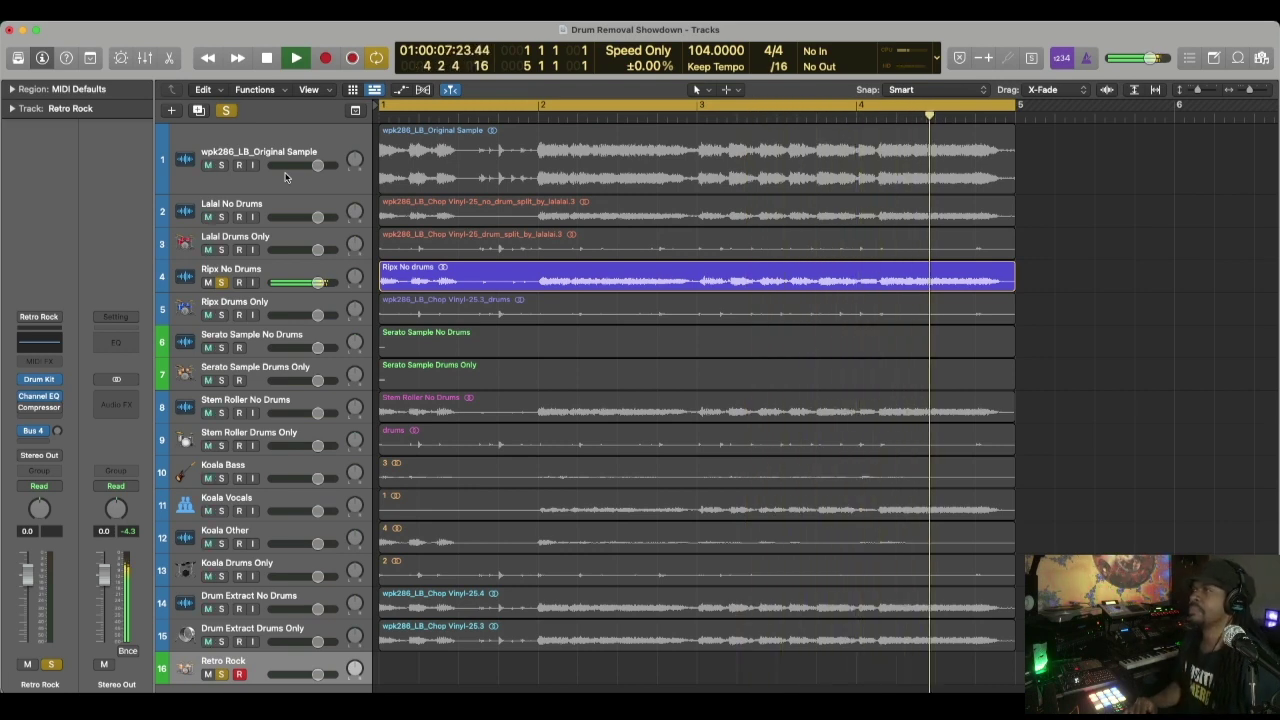
key(space)
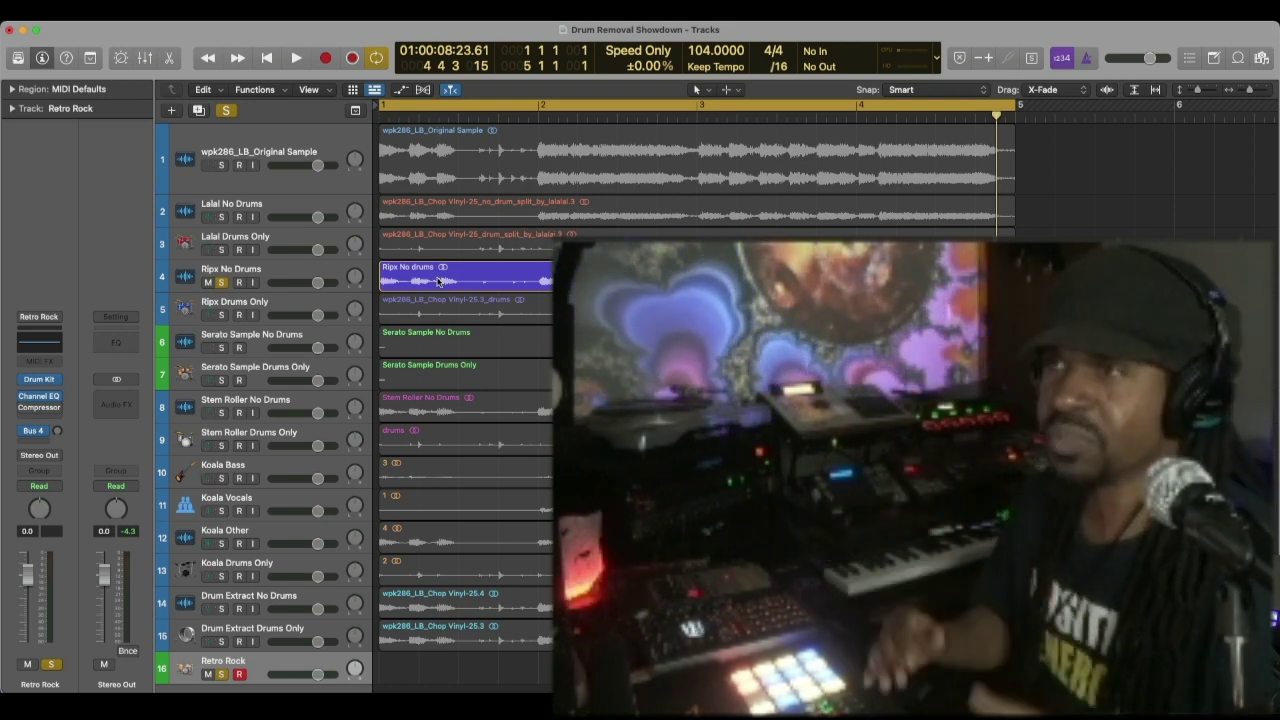
key(space)
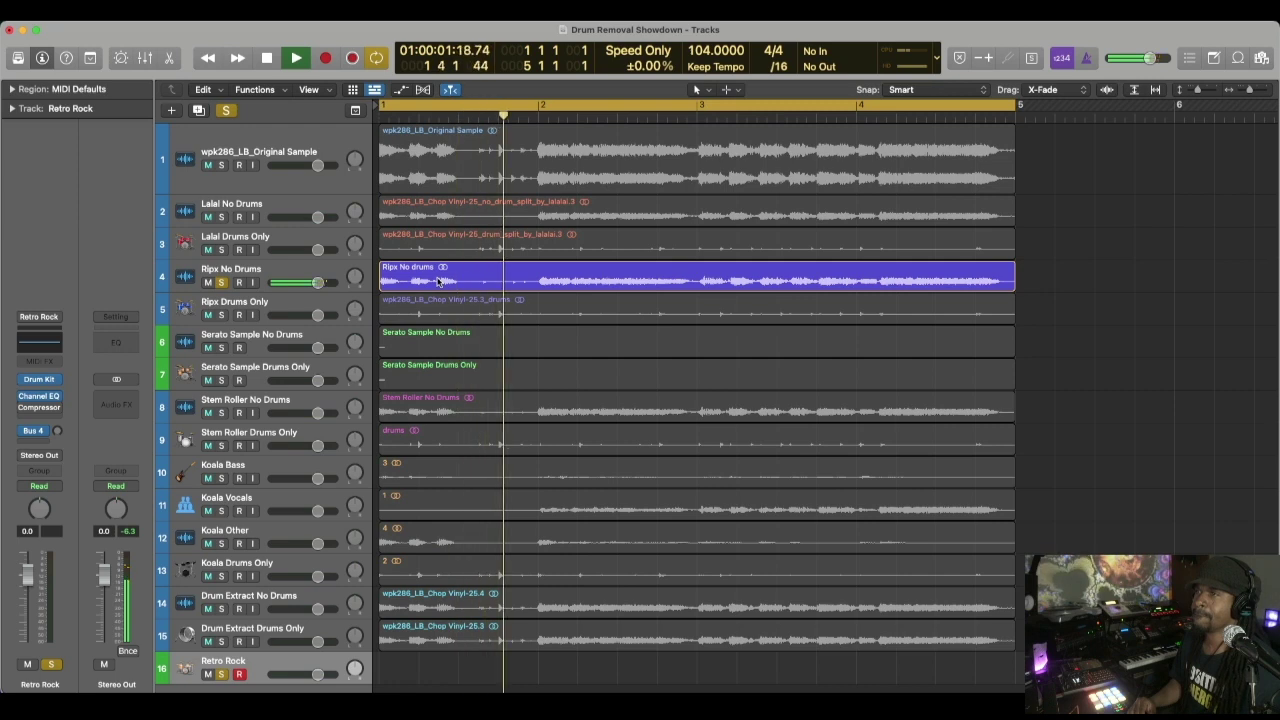
key(space)
key(Return)
key(space)
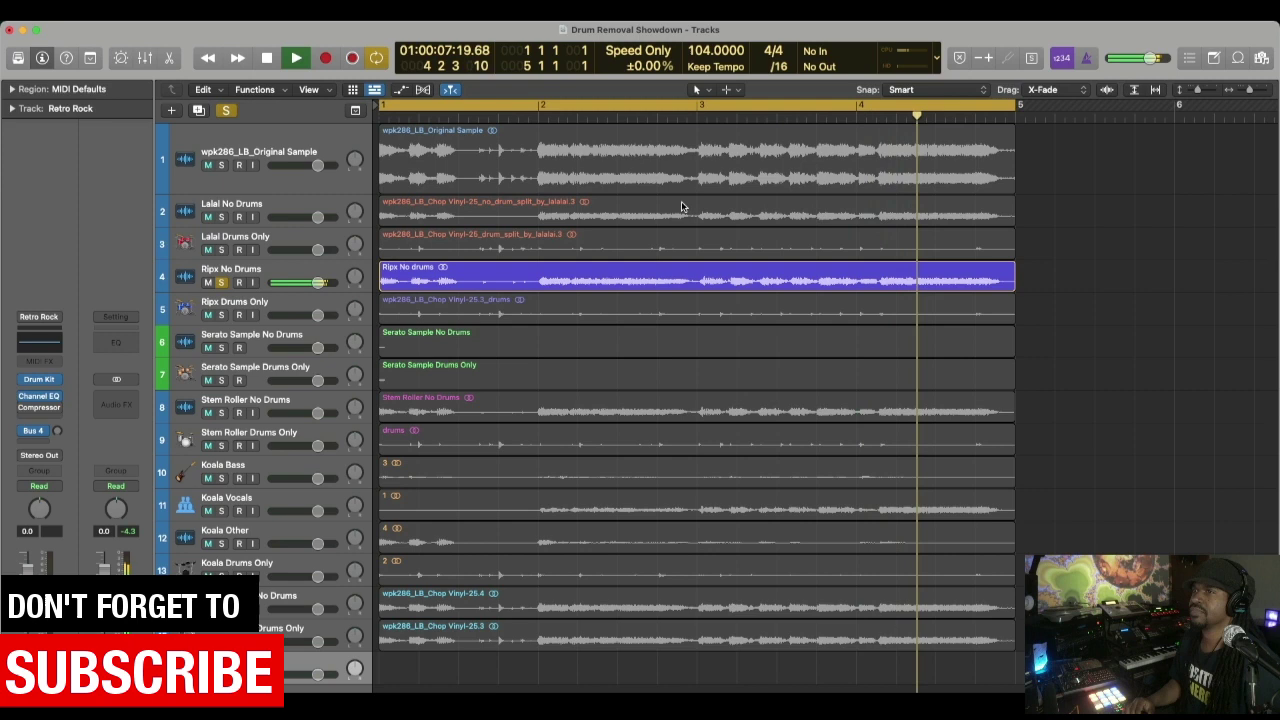
key(space)
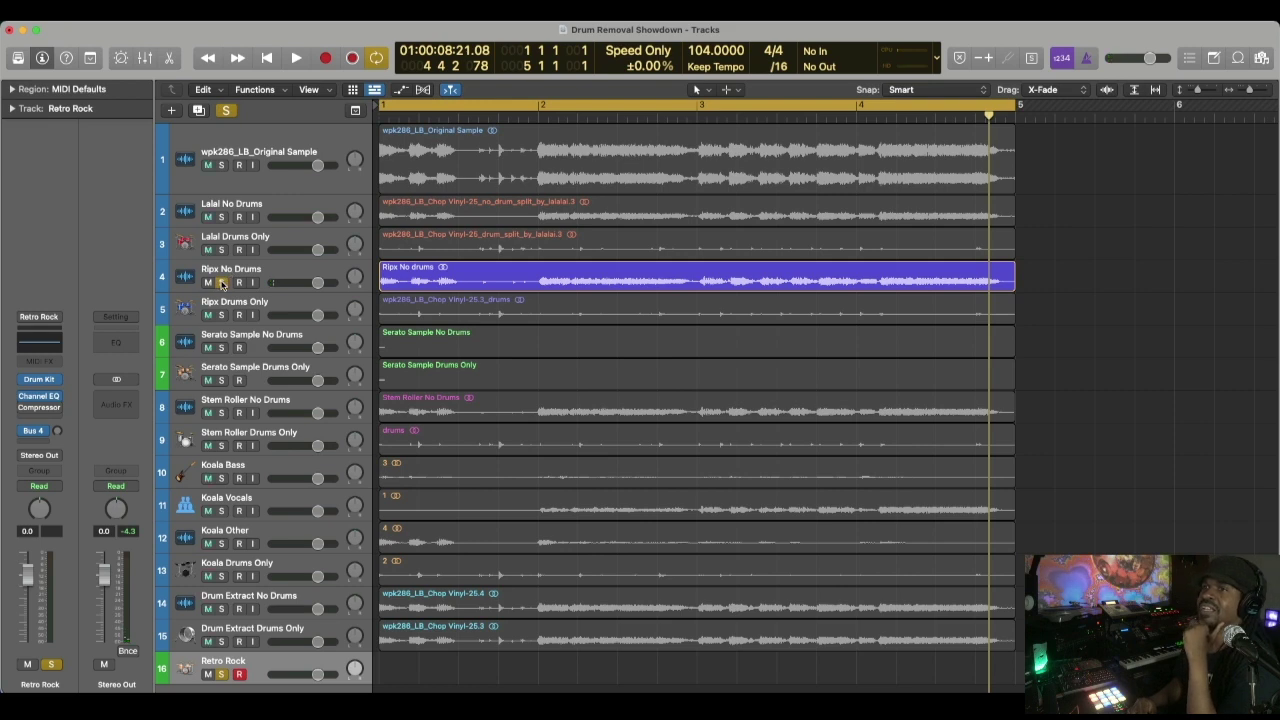
- Move the solo from Ripx to Serato Sample No Drums and play it from the project start
click(221, 284)
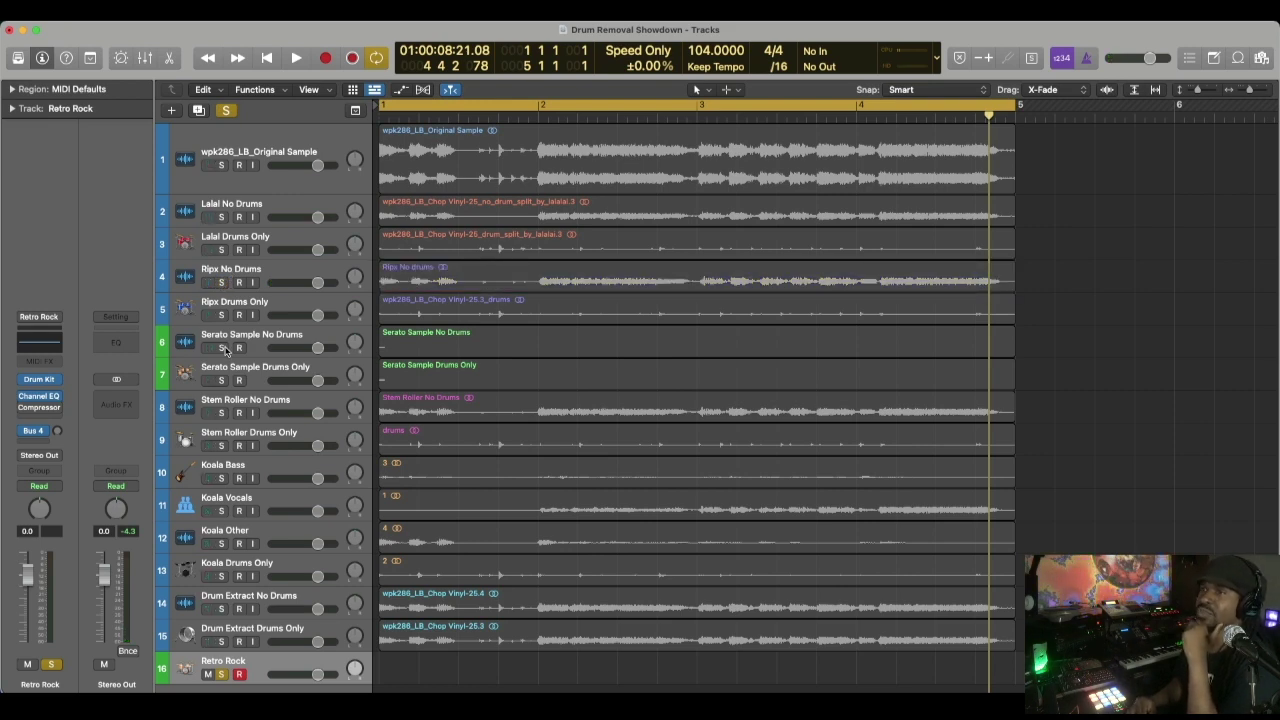
click(222, 348)
click(255, 336)
key(Return)
key(space)
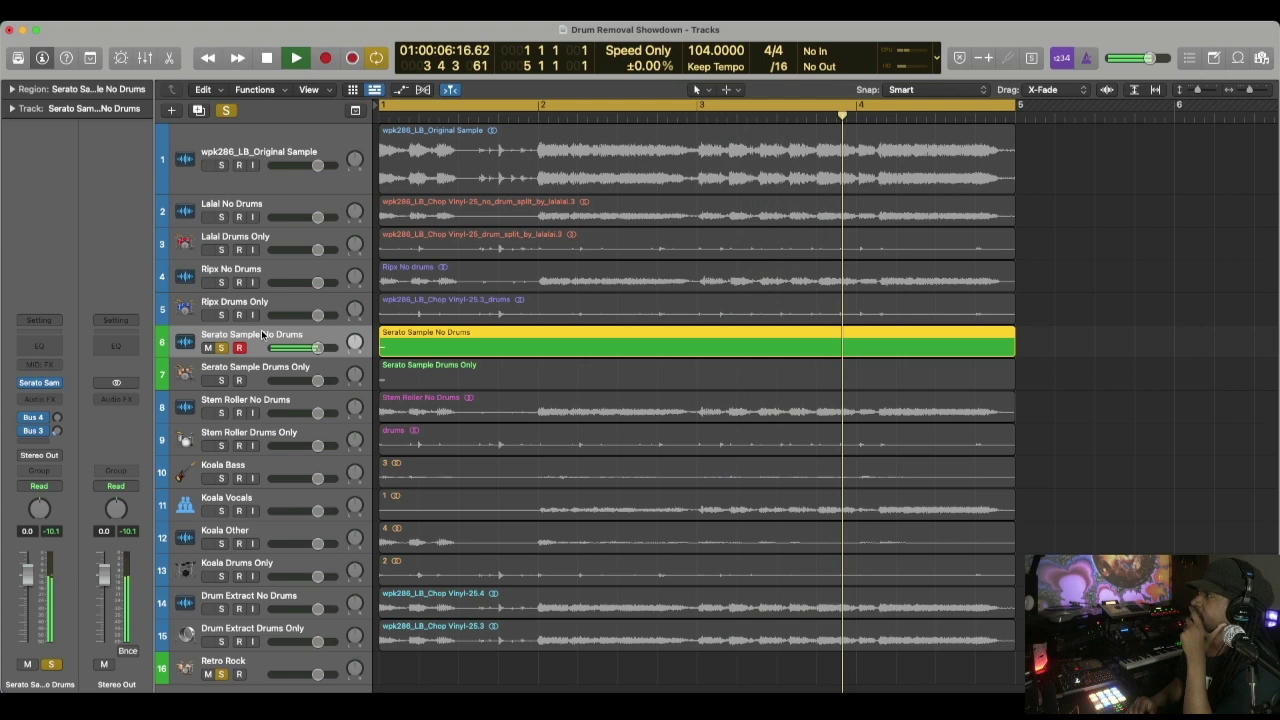
key(space)
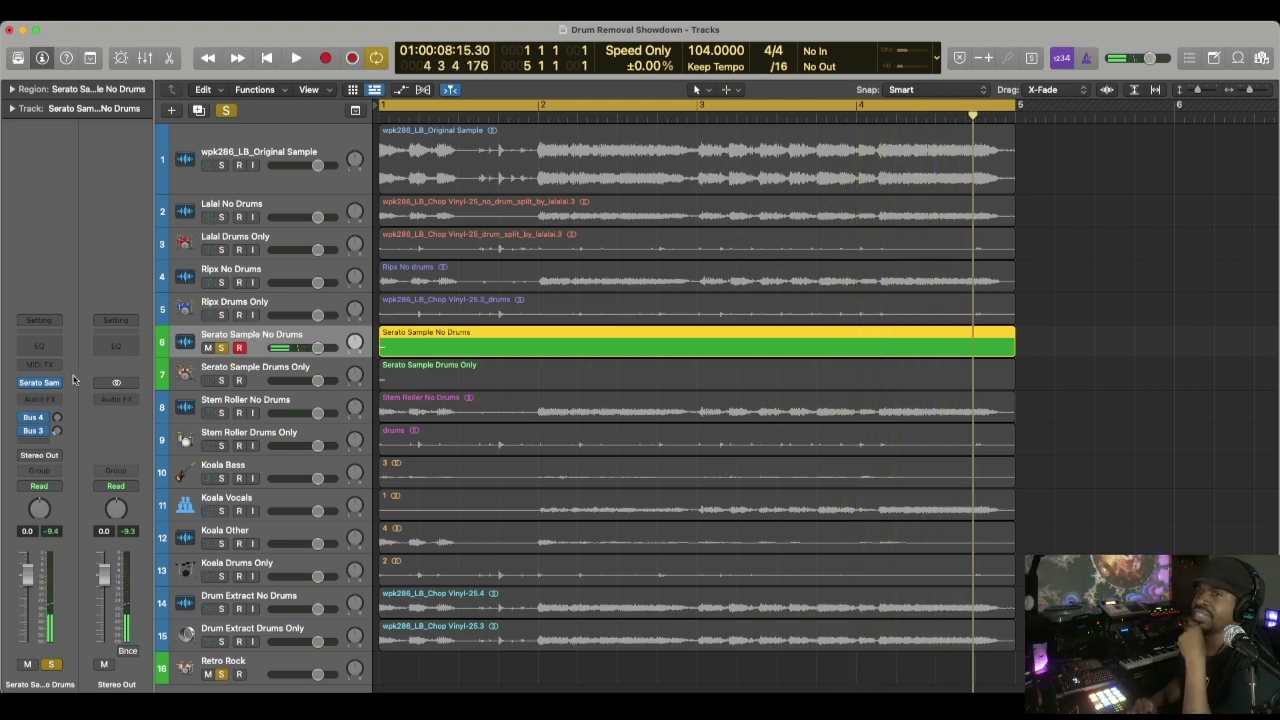
- Open the Serato Sample plug-in with wpk286_LB_Chop Vinyl-25.3 on track 6 and play it through
click(40, 383)
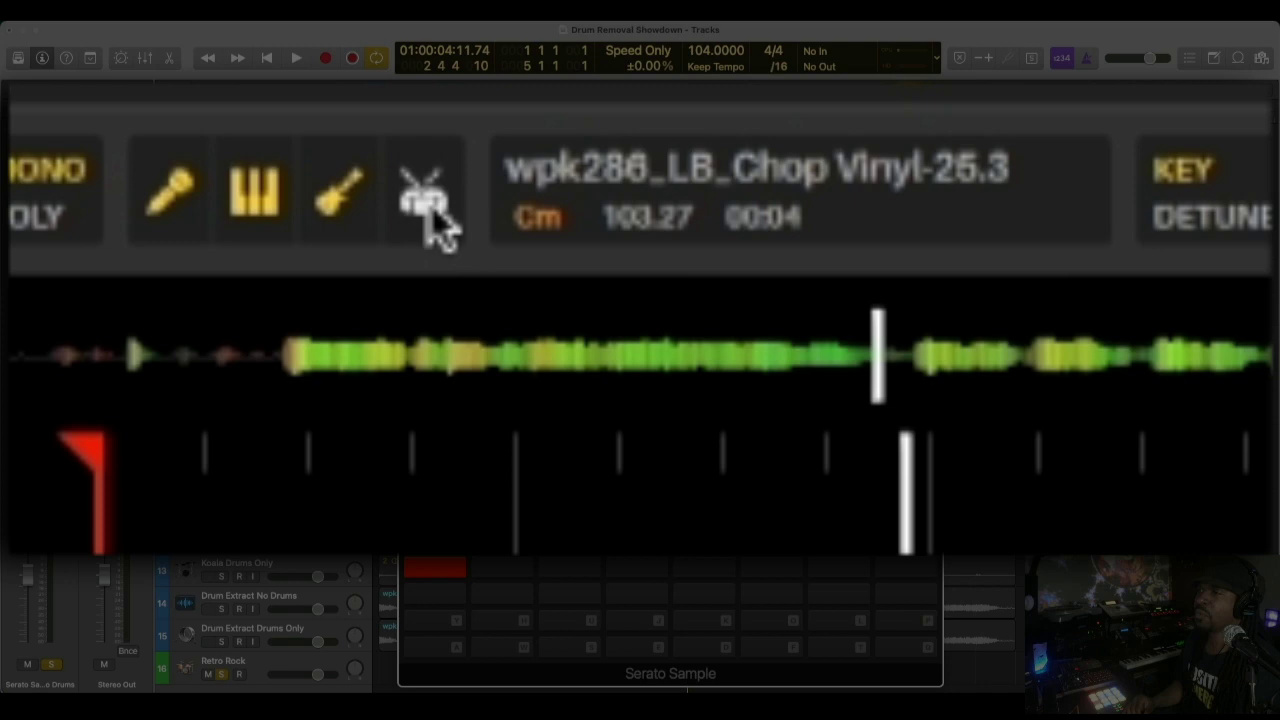
key(space)
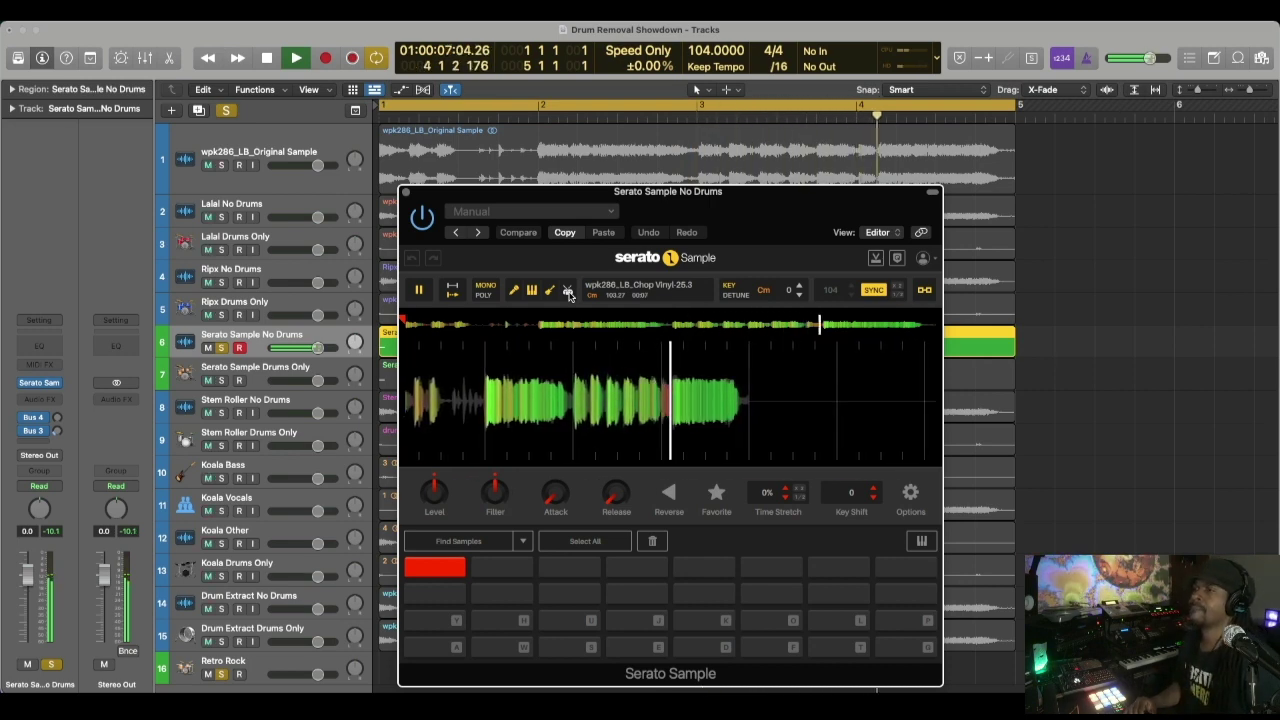
key(space)
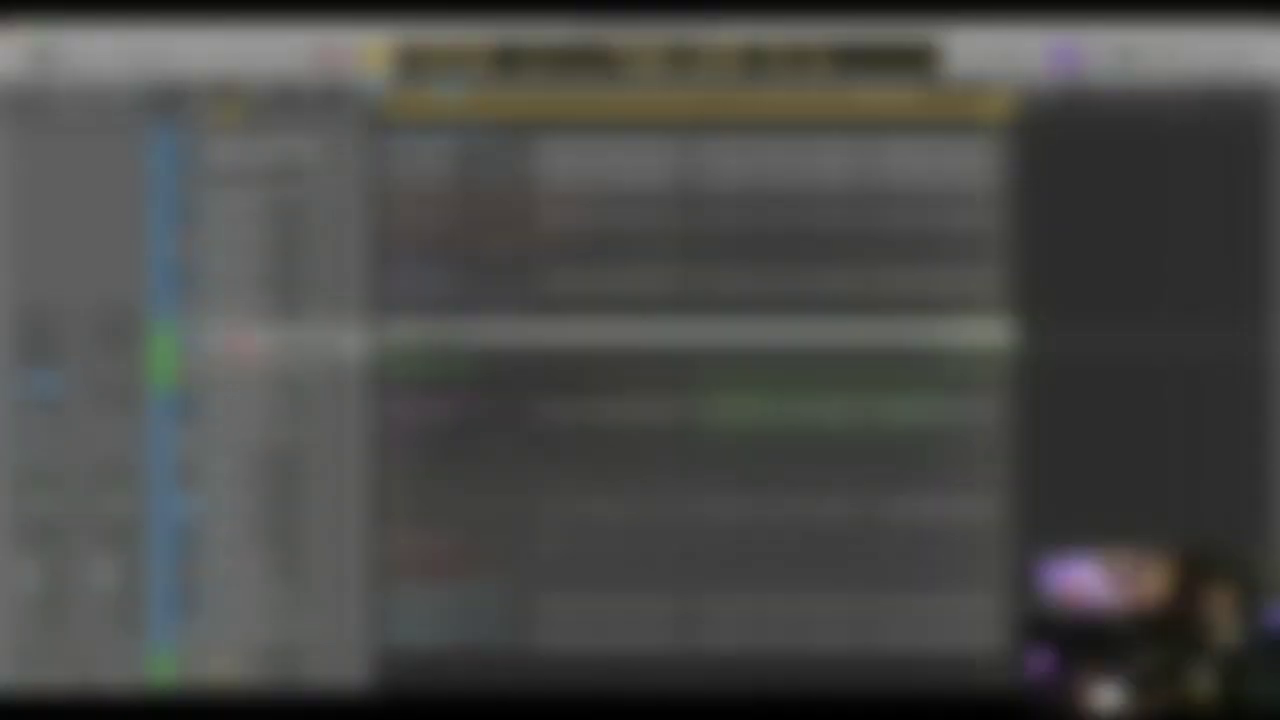
- Close the Serato Sample window, solo Stem Roller No Drums, and play it through several times
click(221, 347)
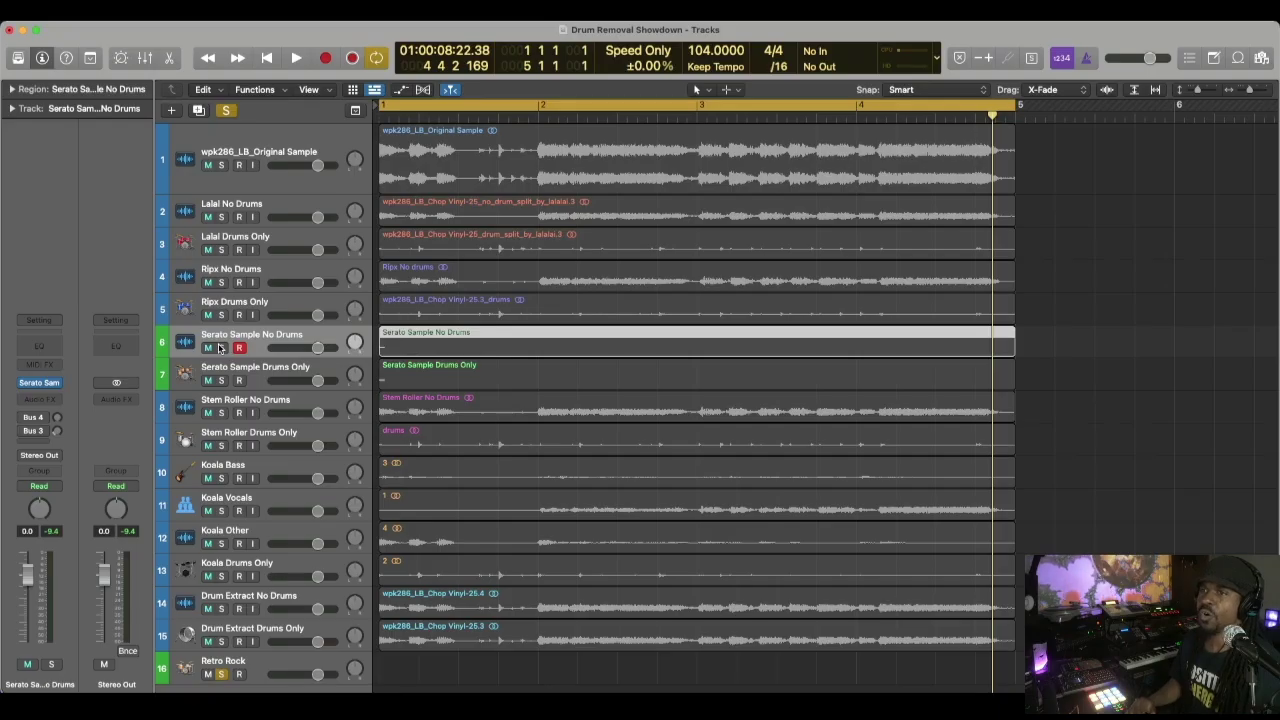
click(222, 413)
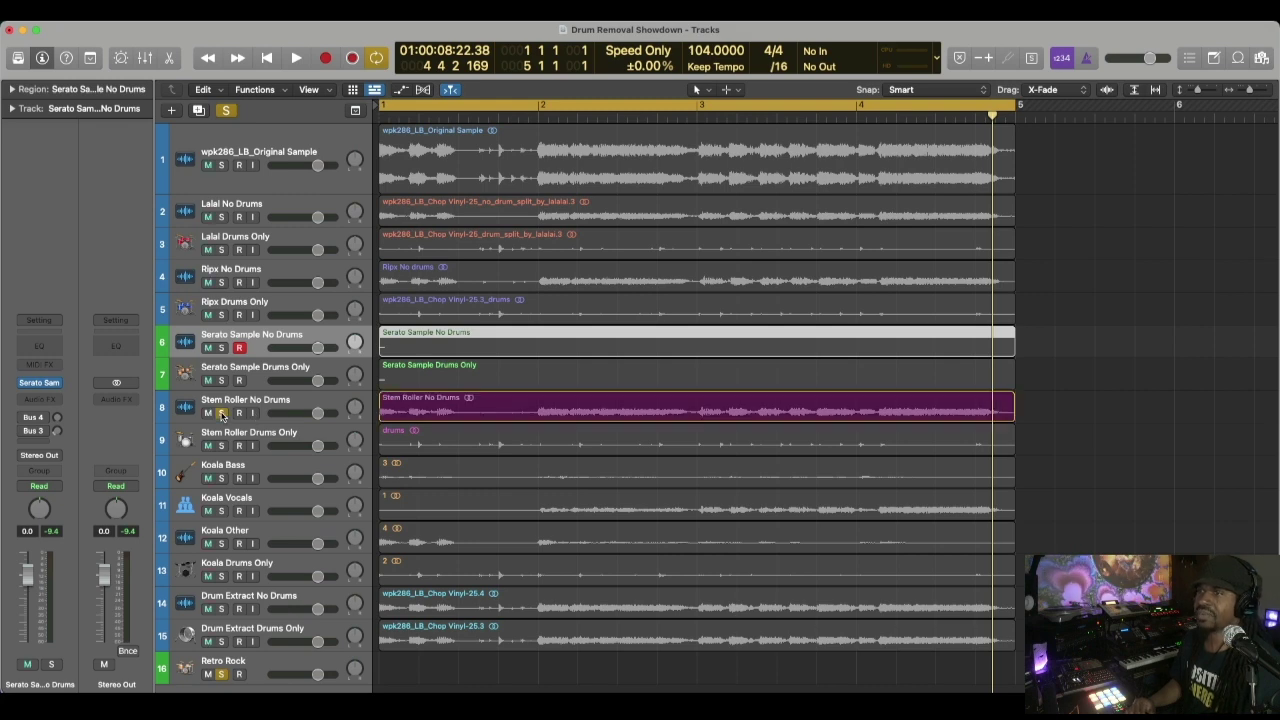
key(space)
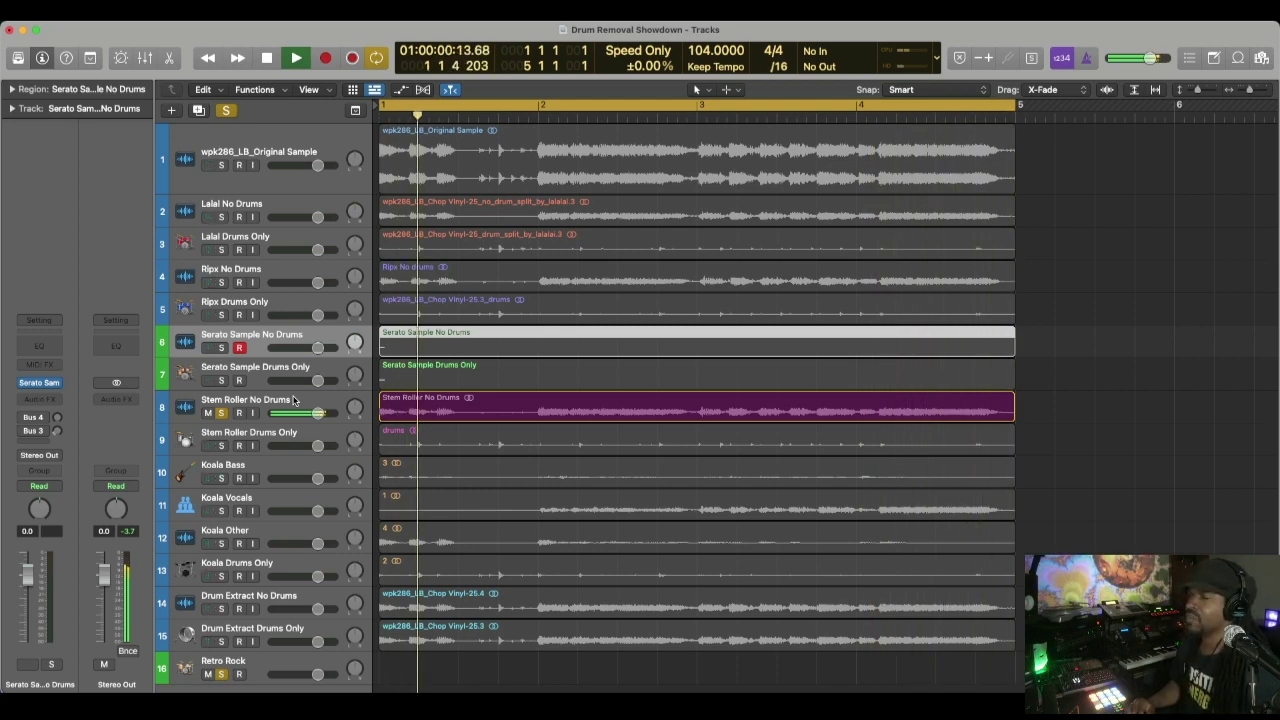
key(space)
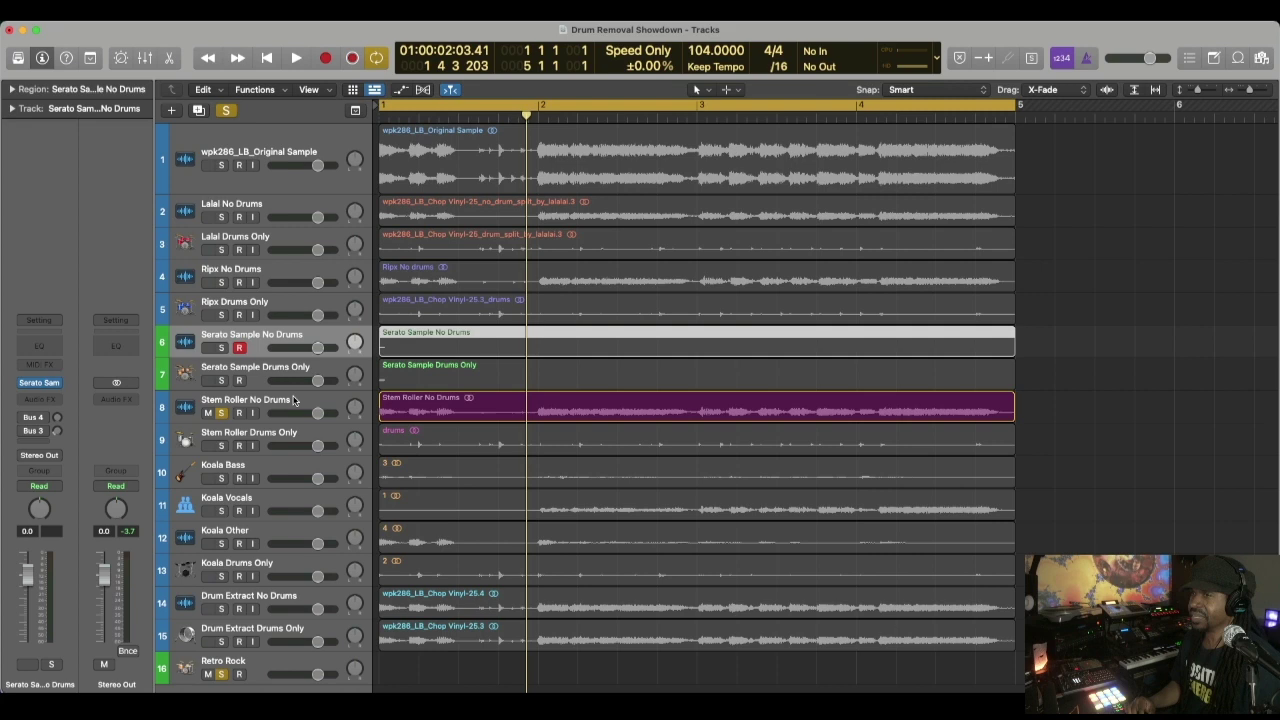
key(space)
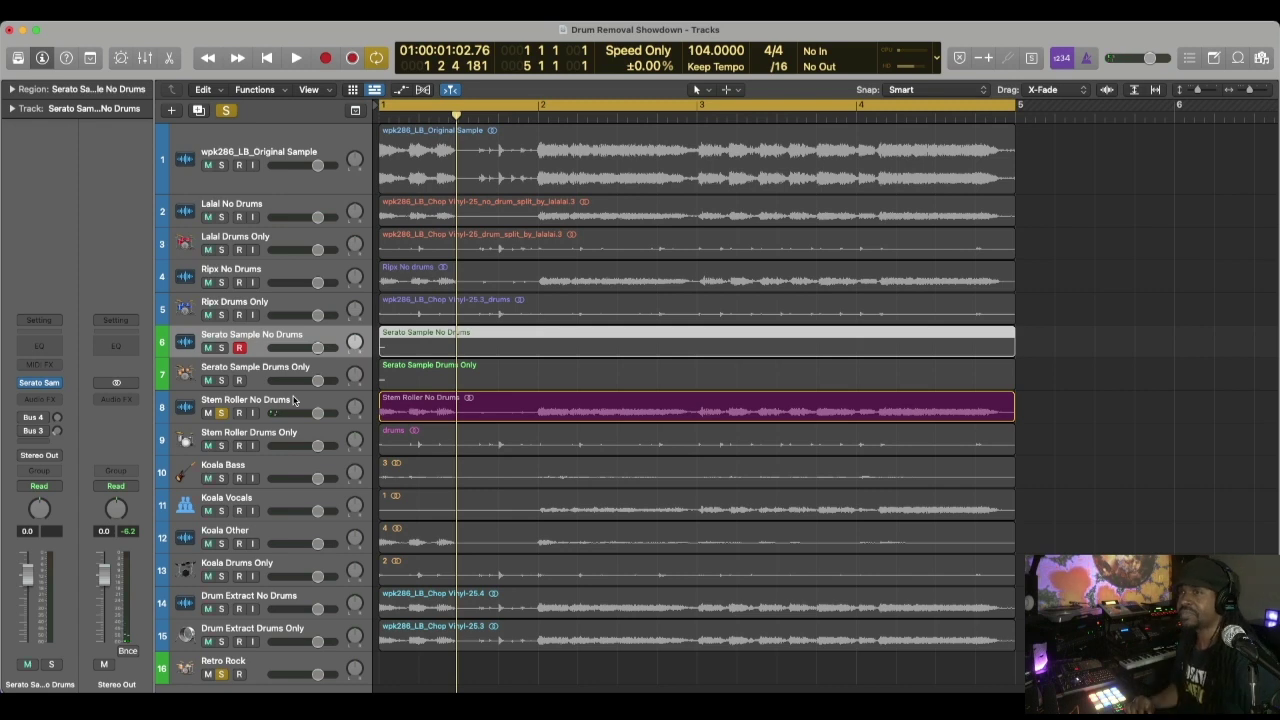
key(space)
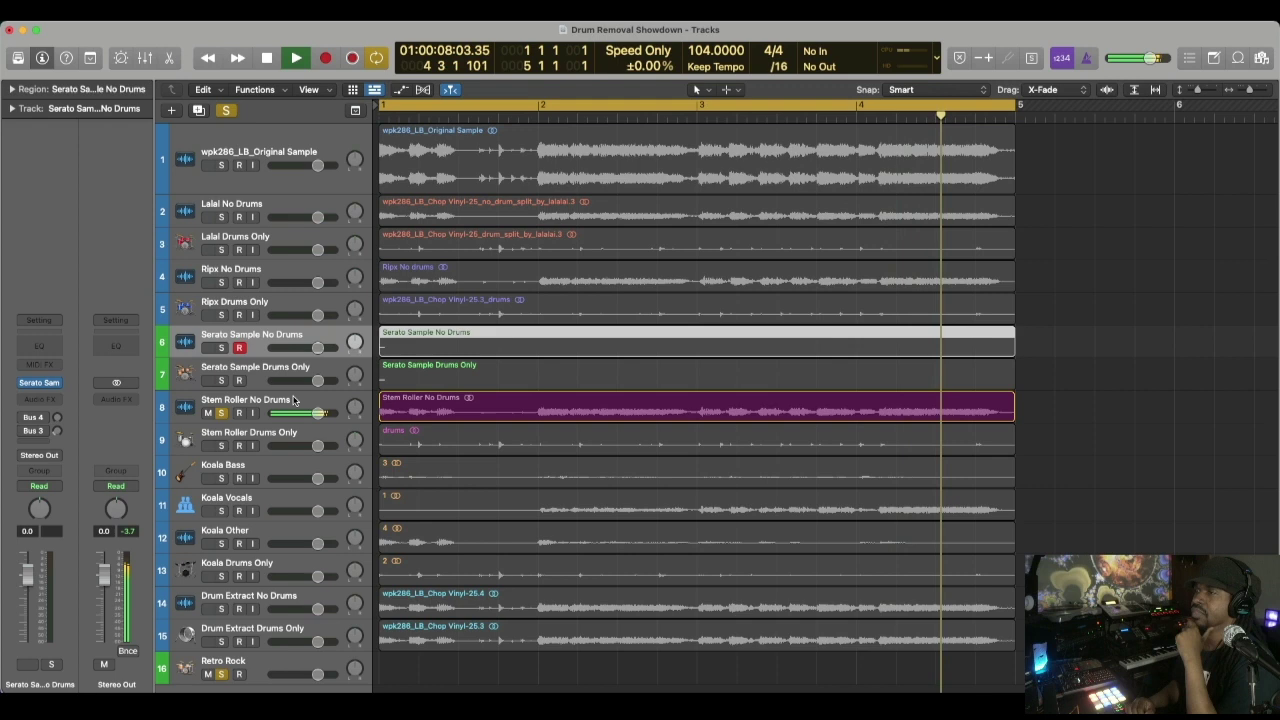
key(space)
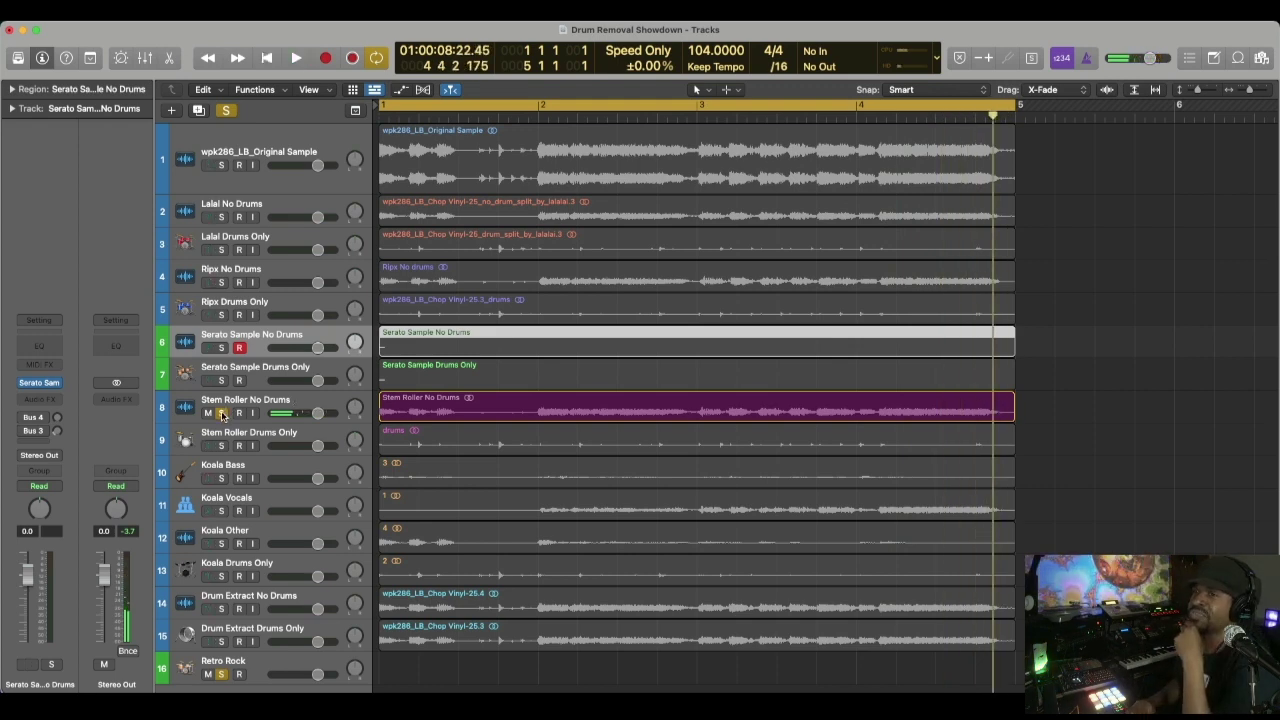
- Turn off track 8's solo and solo the three Koala stems: Bass, Vocals and Other
click(222, 413)
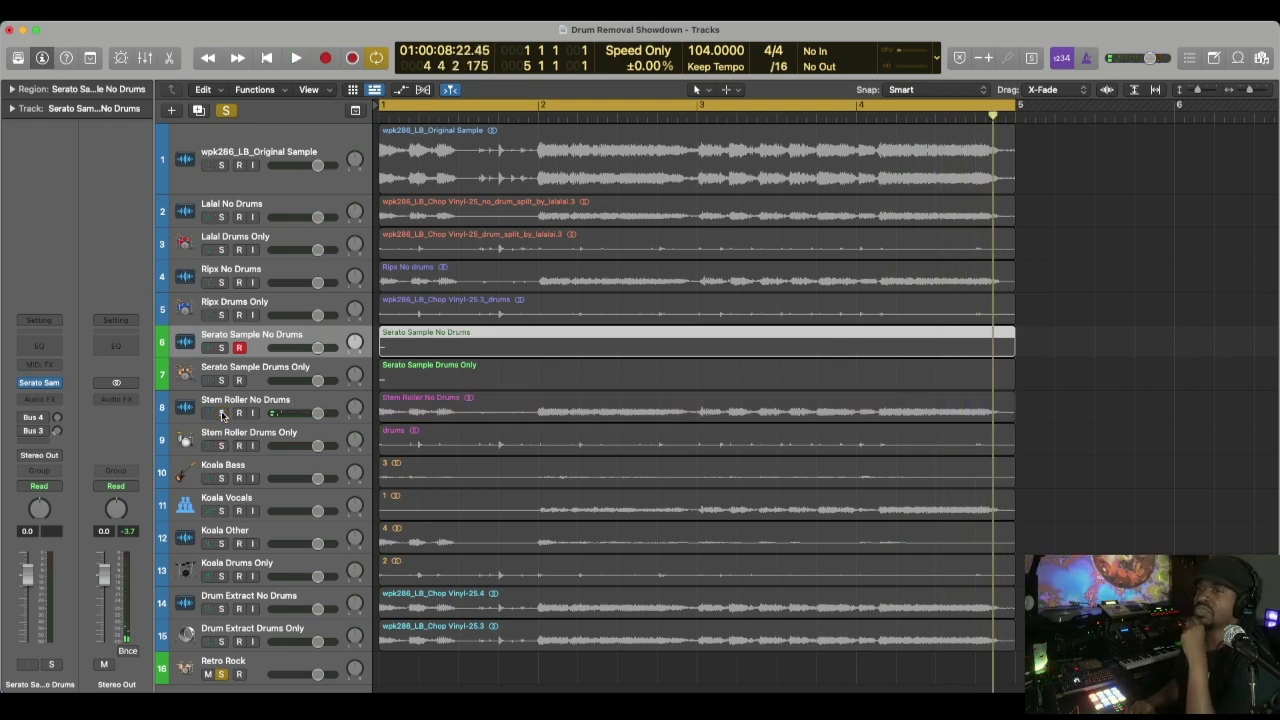
click(268, 470)
click(268, 502)
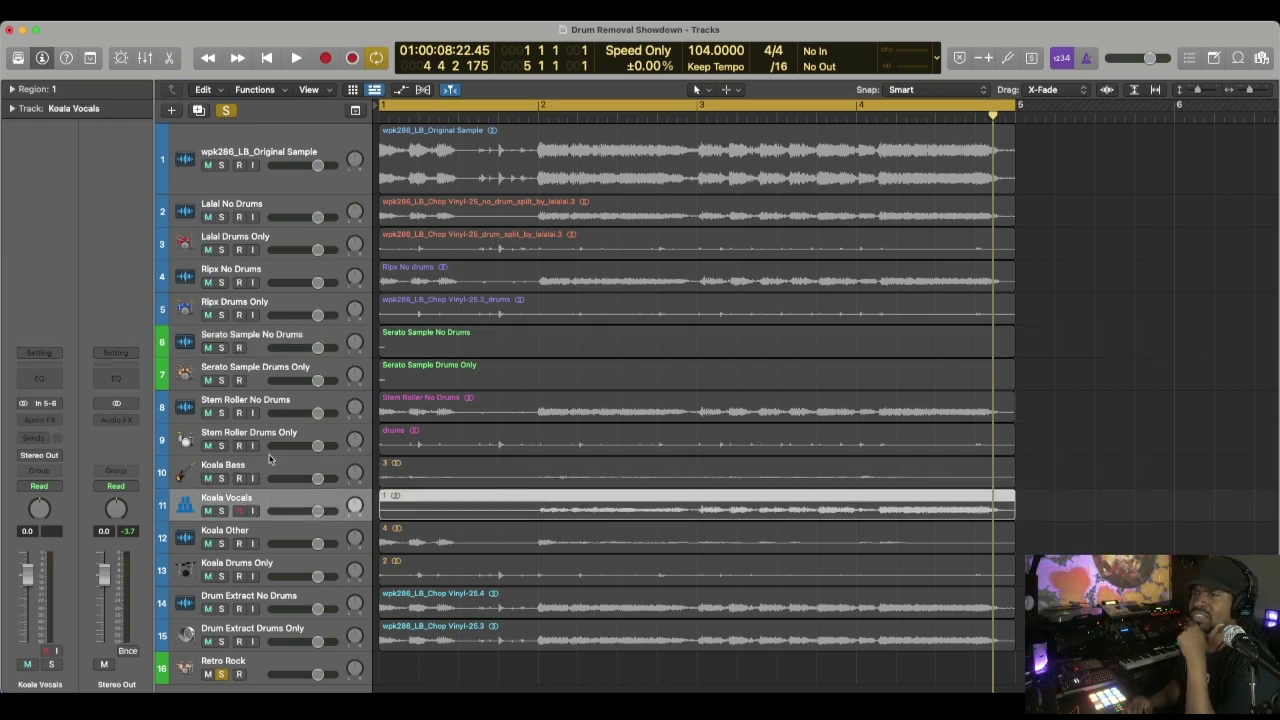
click(269, 470)
click(269, 500)
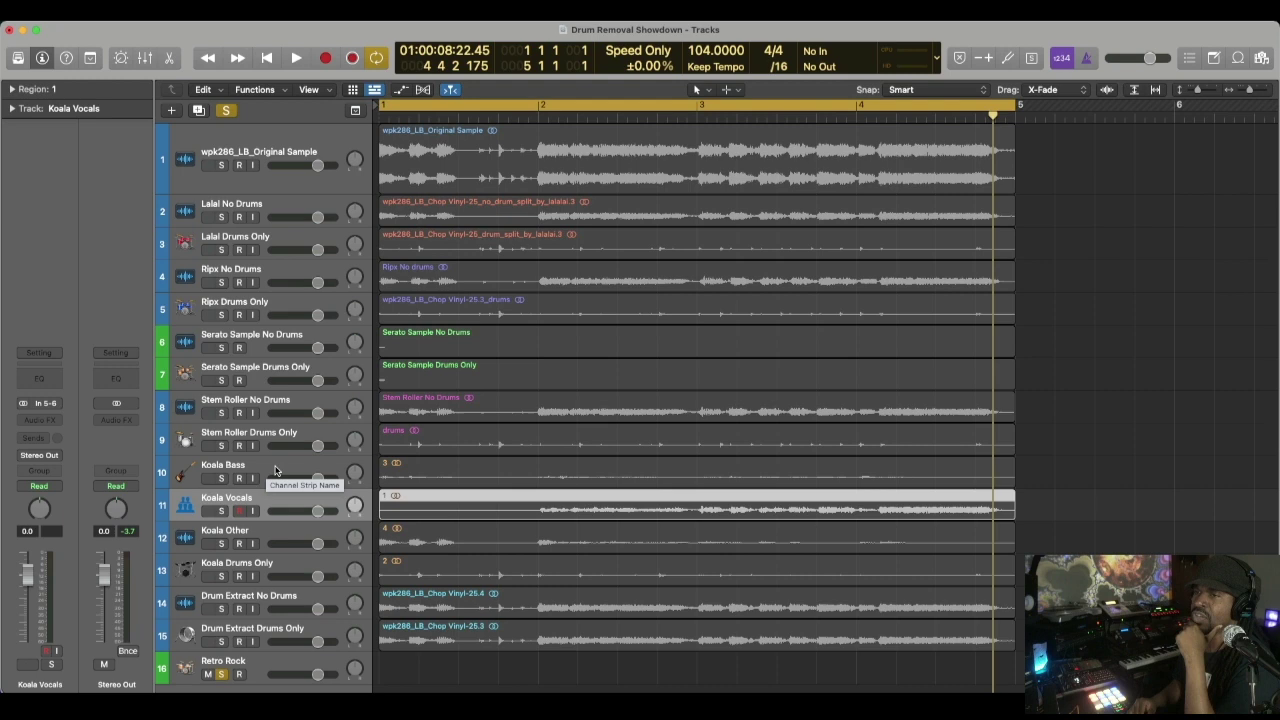
click(240, 468)
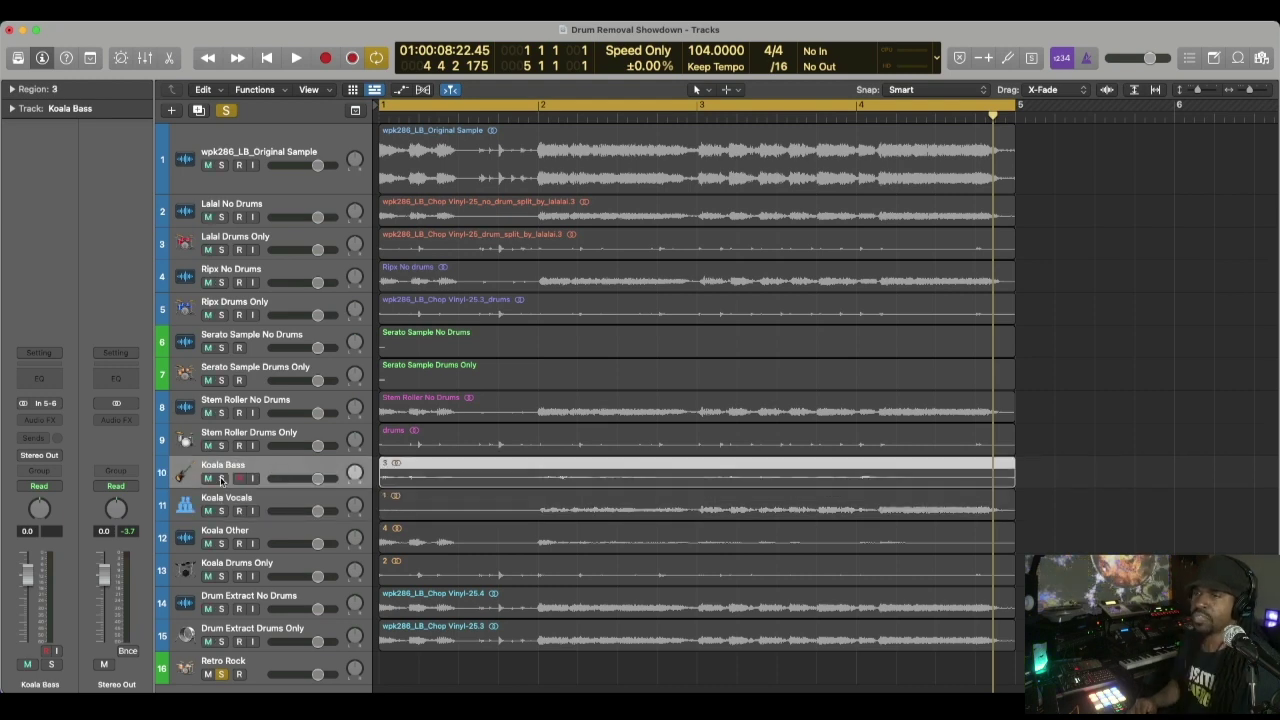
click(222, 512)
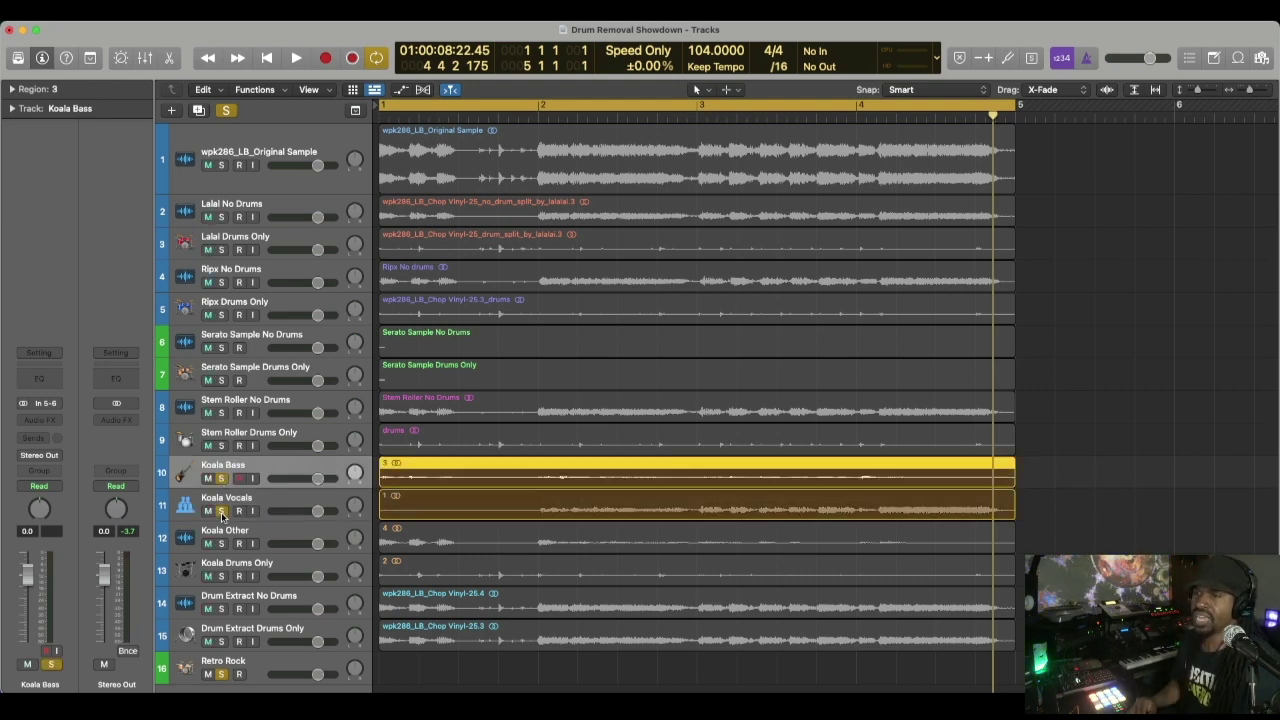
click(222, 544)
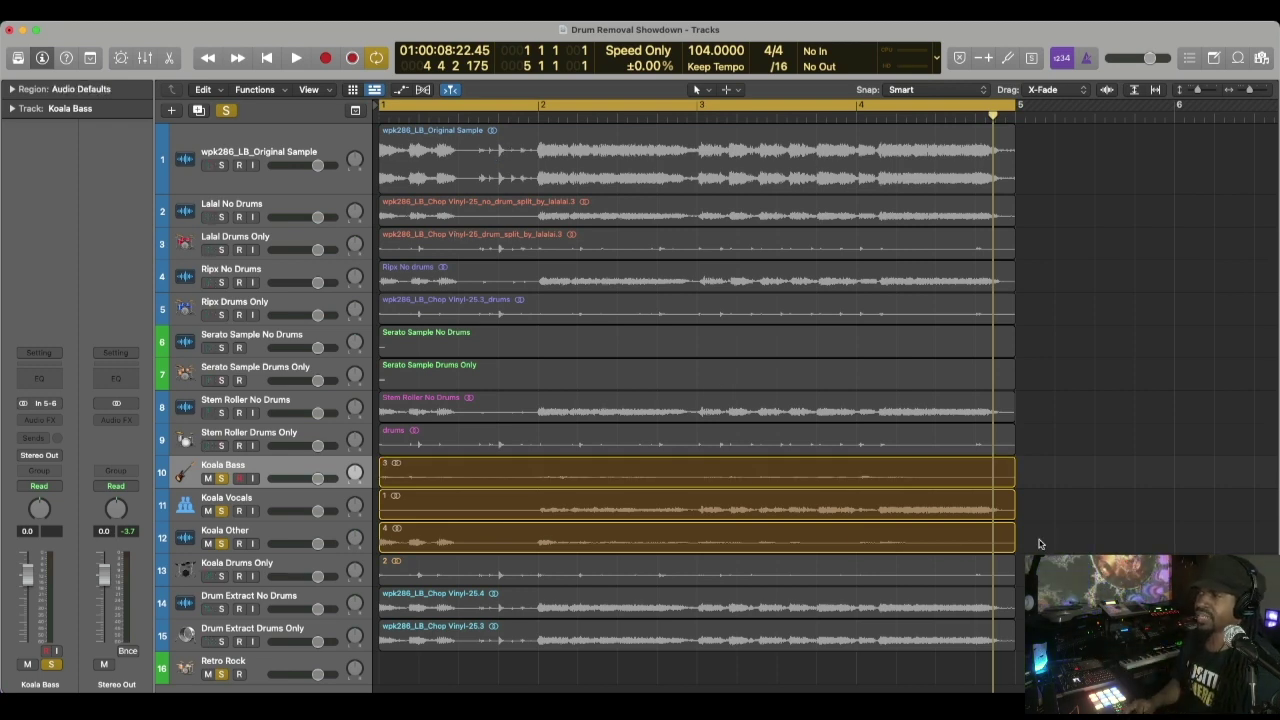
- Select the three Koala regions and bounce them in place to a new track 'Koala no drums'
drag(1040, 540, 476, 467)
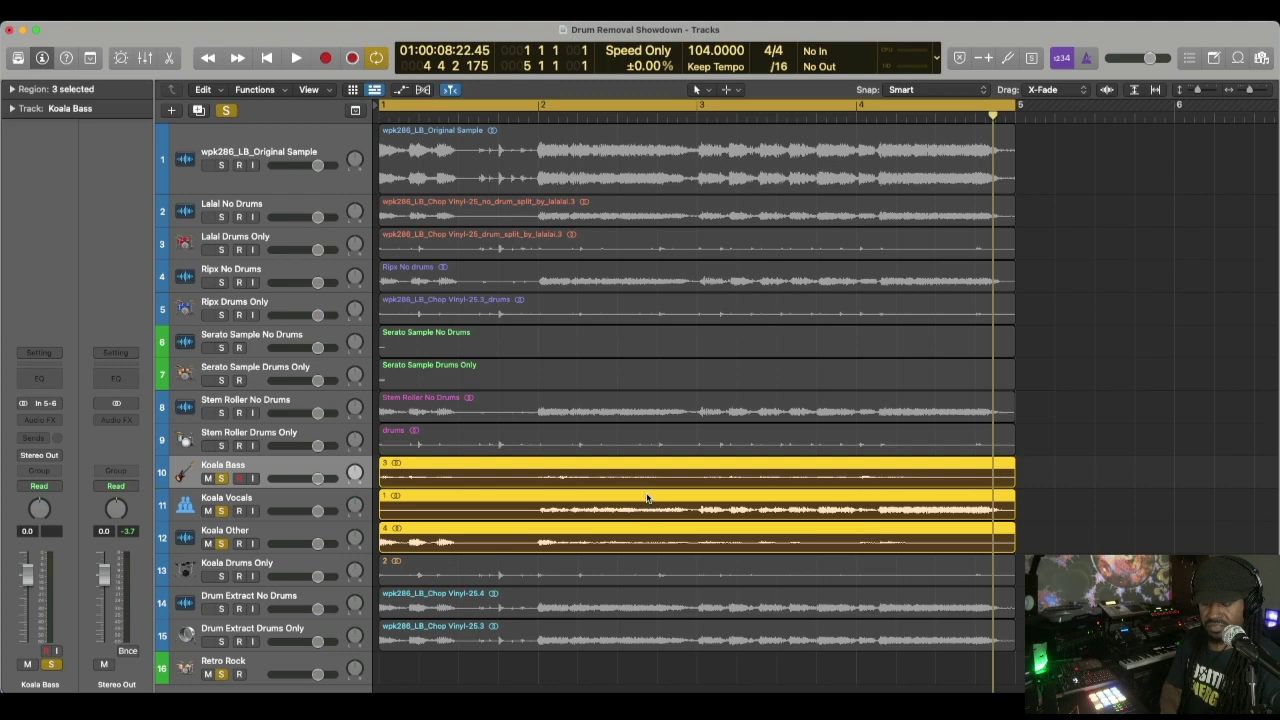
key(ctrl+b)
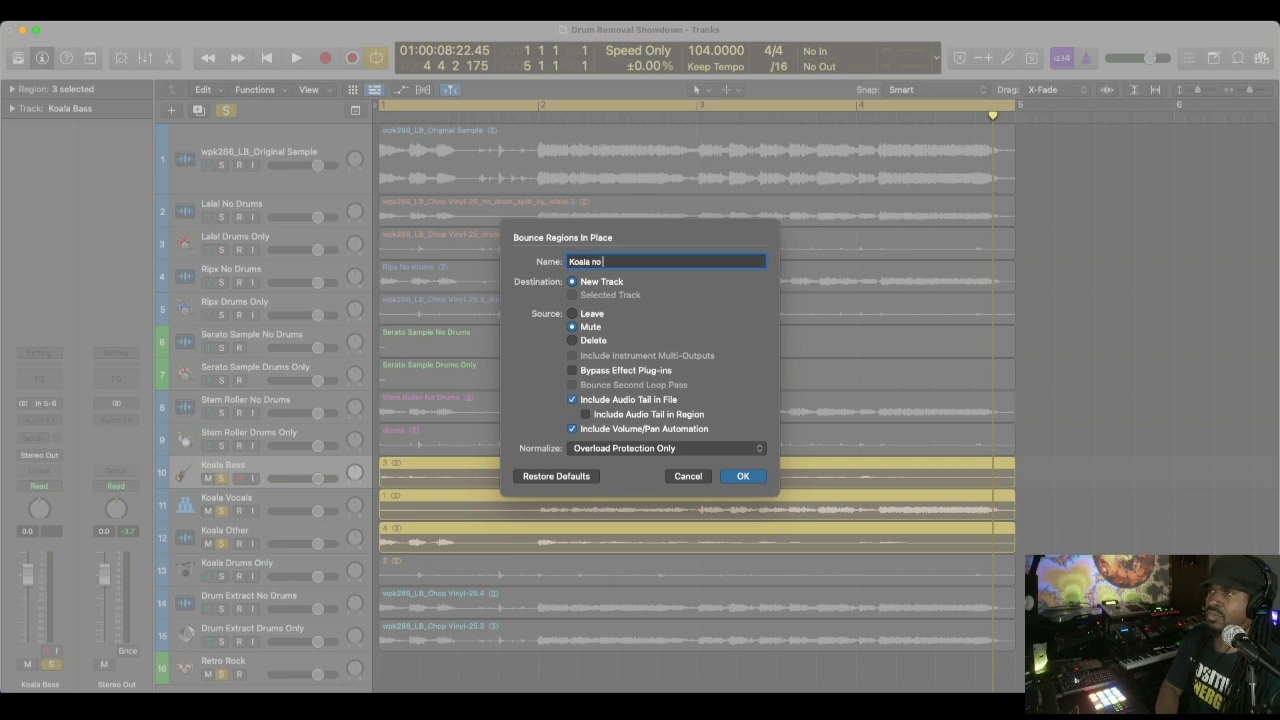
text(Koala no drums)
key(Return)
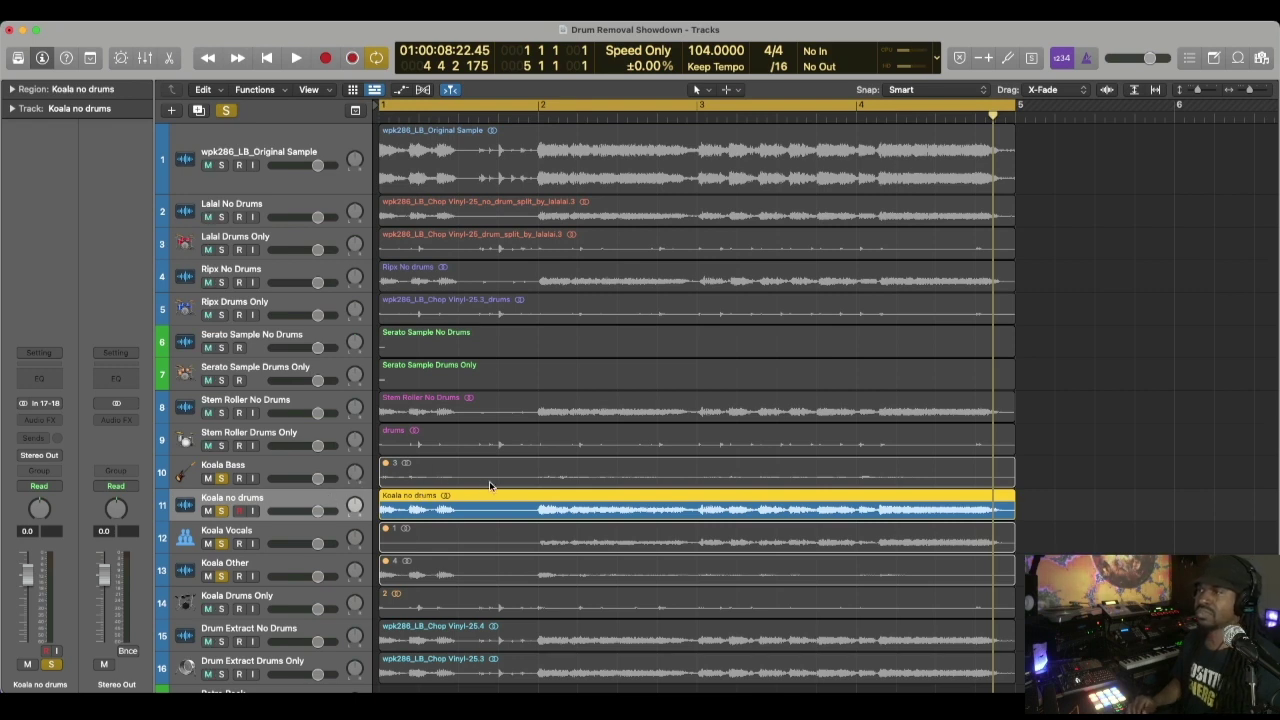
- Play the Koala no drums bounce through the loop three times, stopping after each pass
key(space)
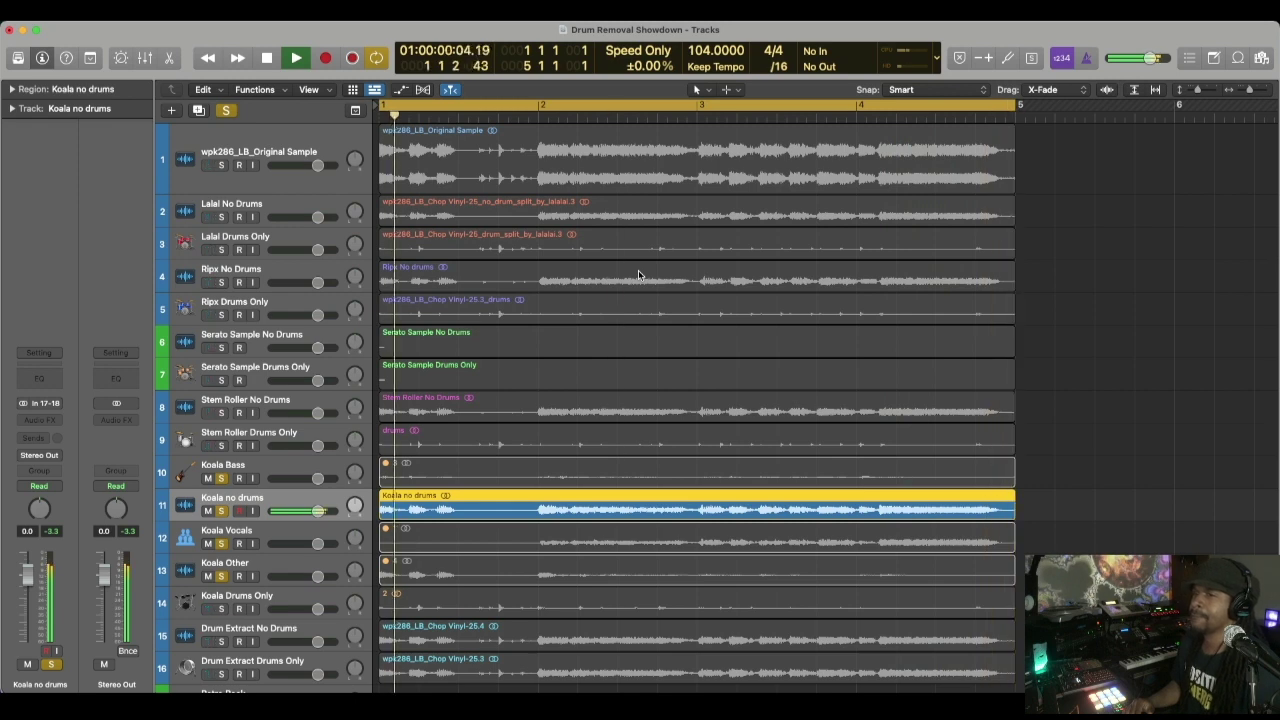
key(space)
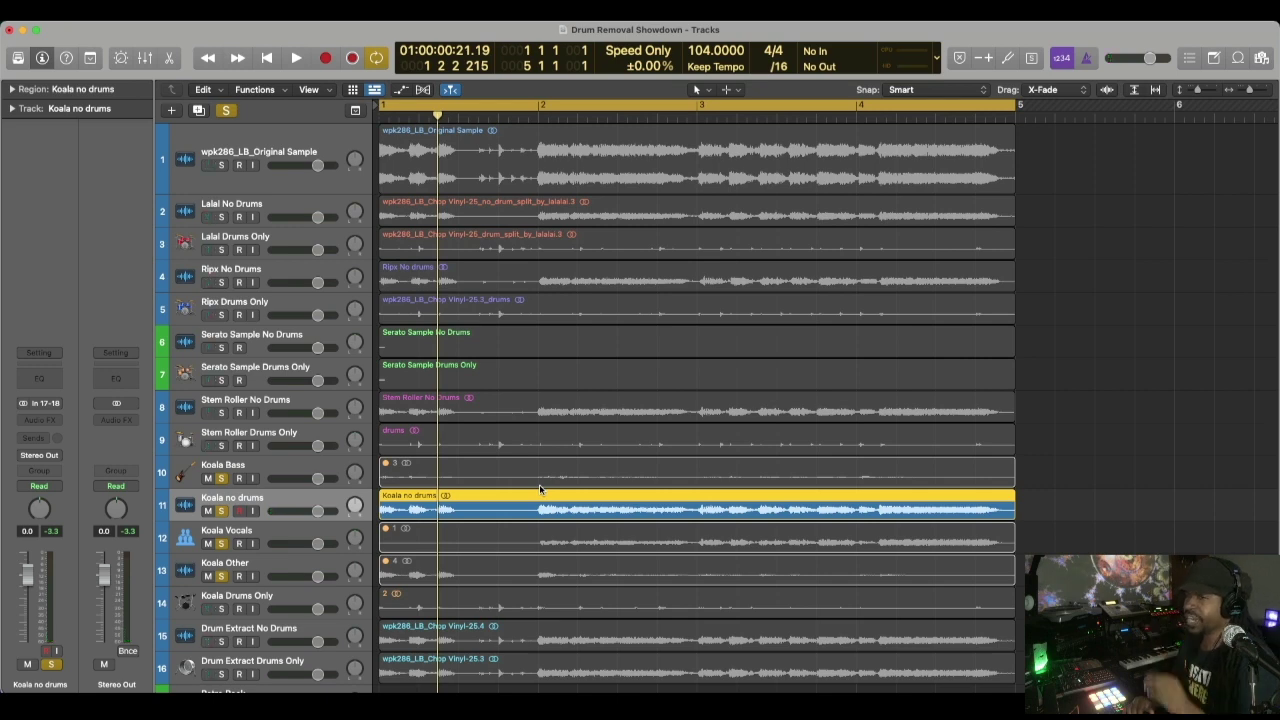
key(space)
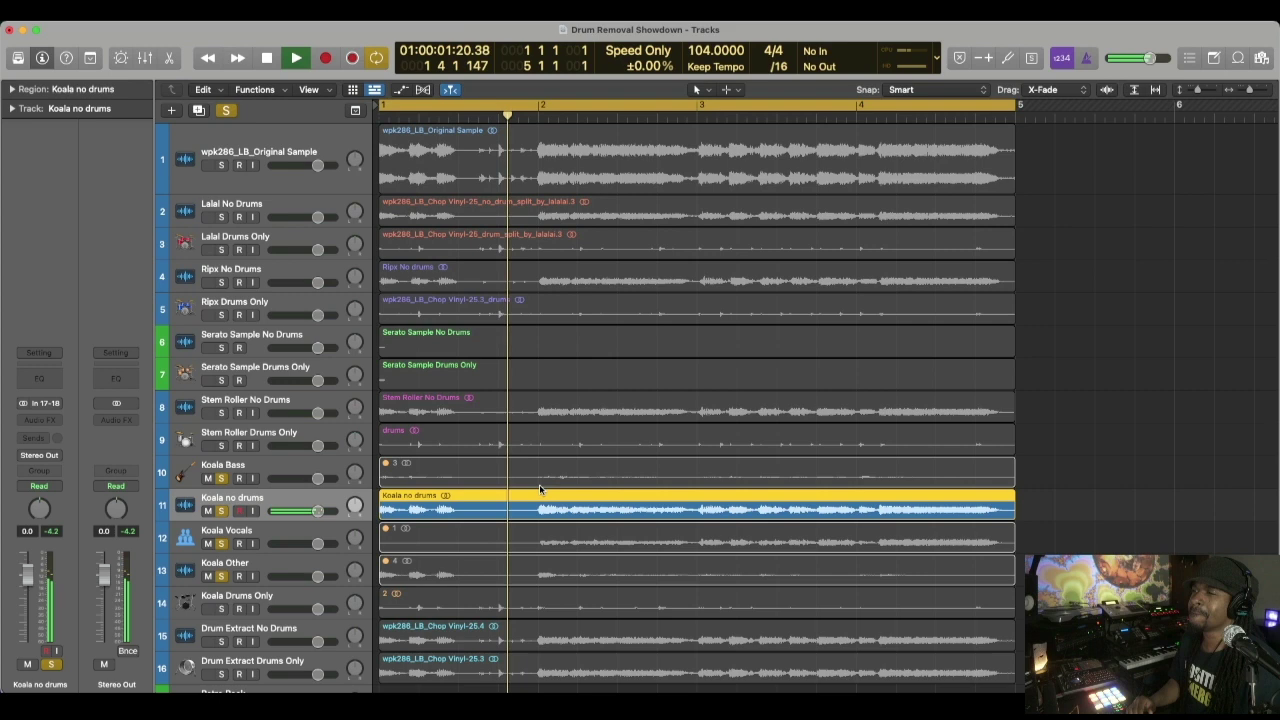
key(space)
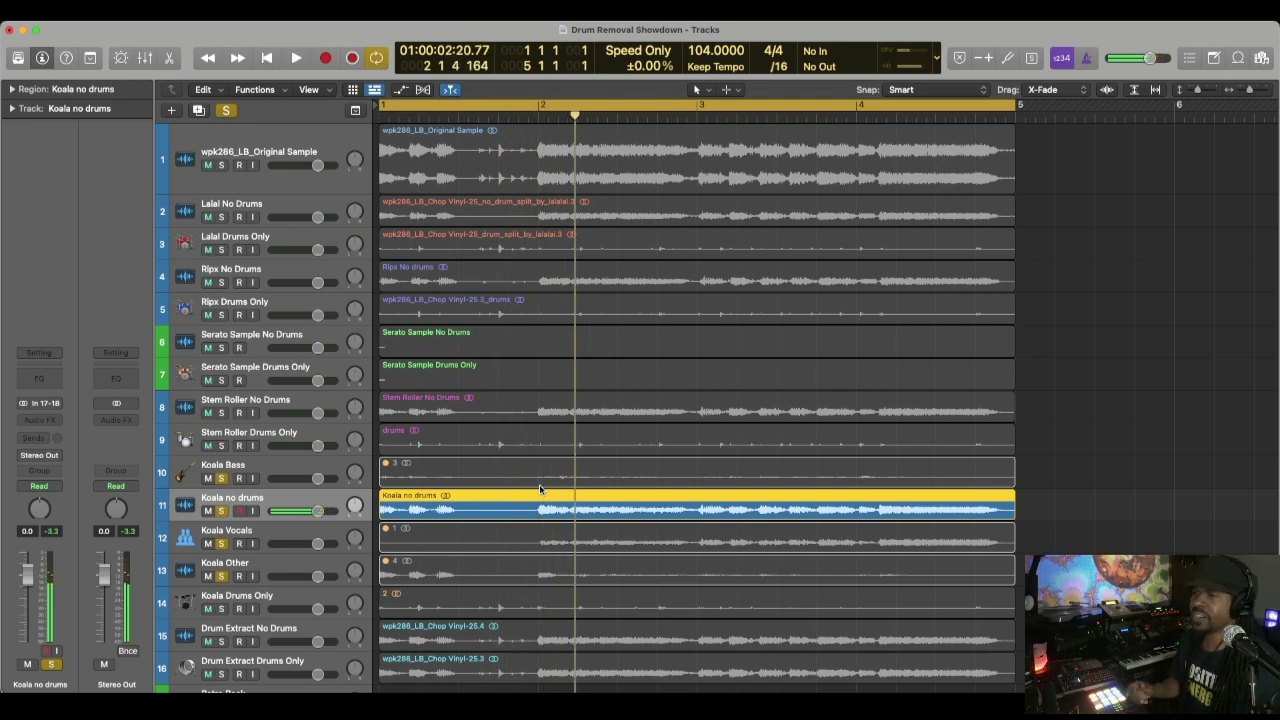
key(Return)
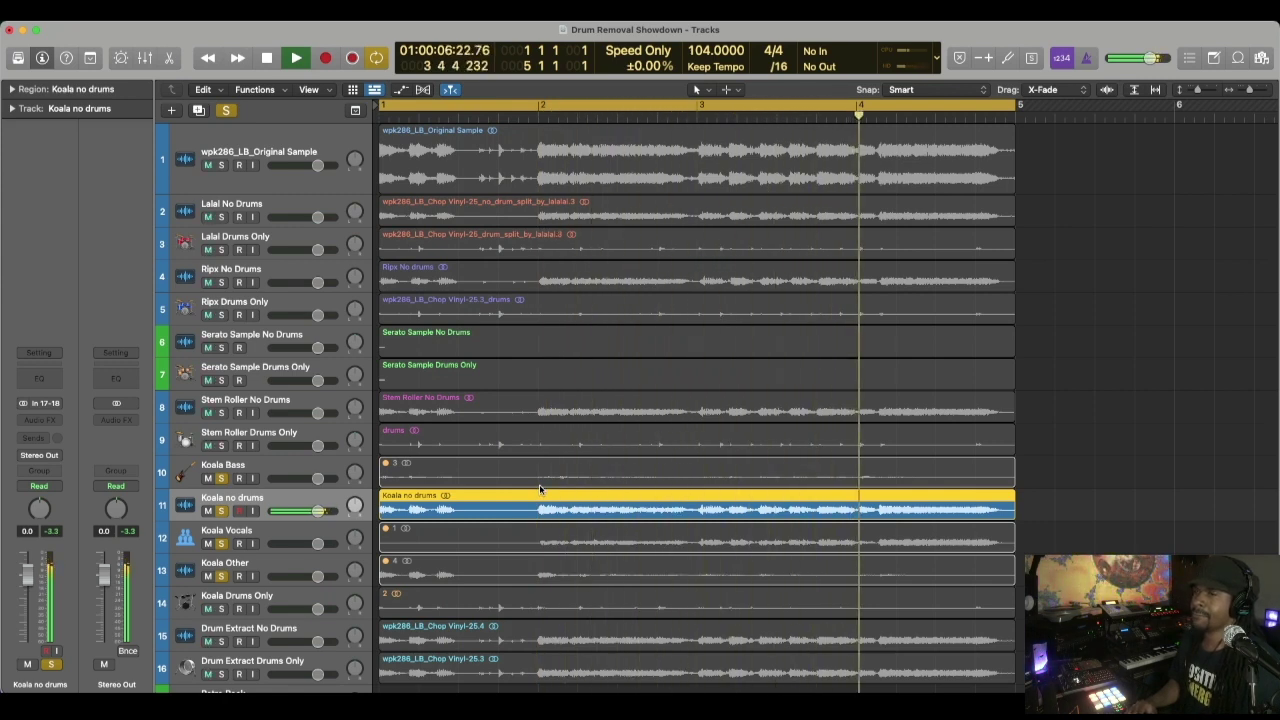
key(space)
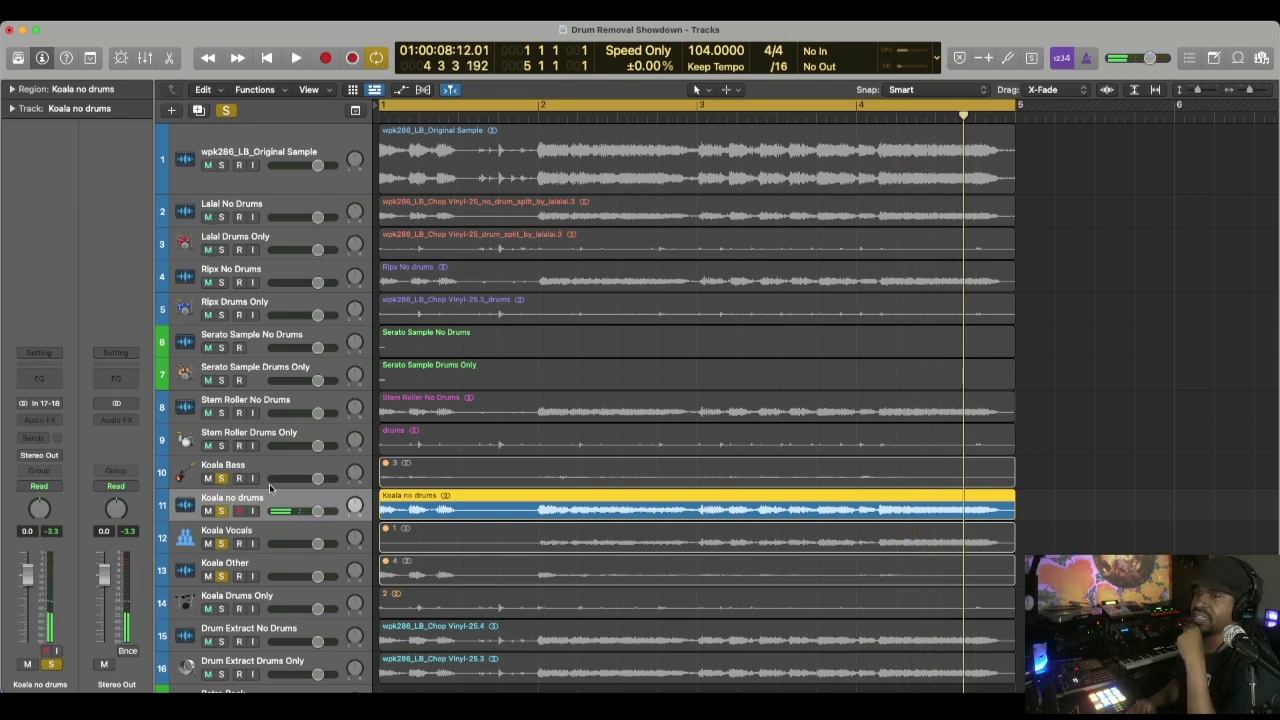
- Unsolo Koala no drums, Koala Vocals and Koala Other, then play Koala Bass alone once
click(221, 511)
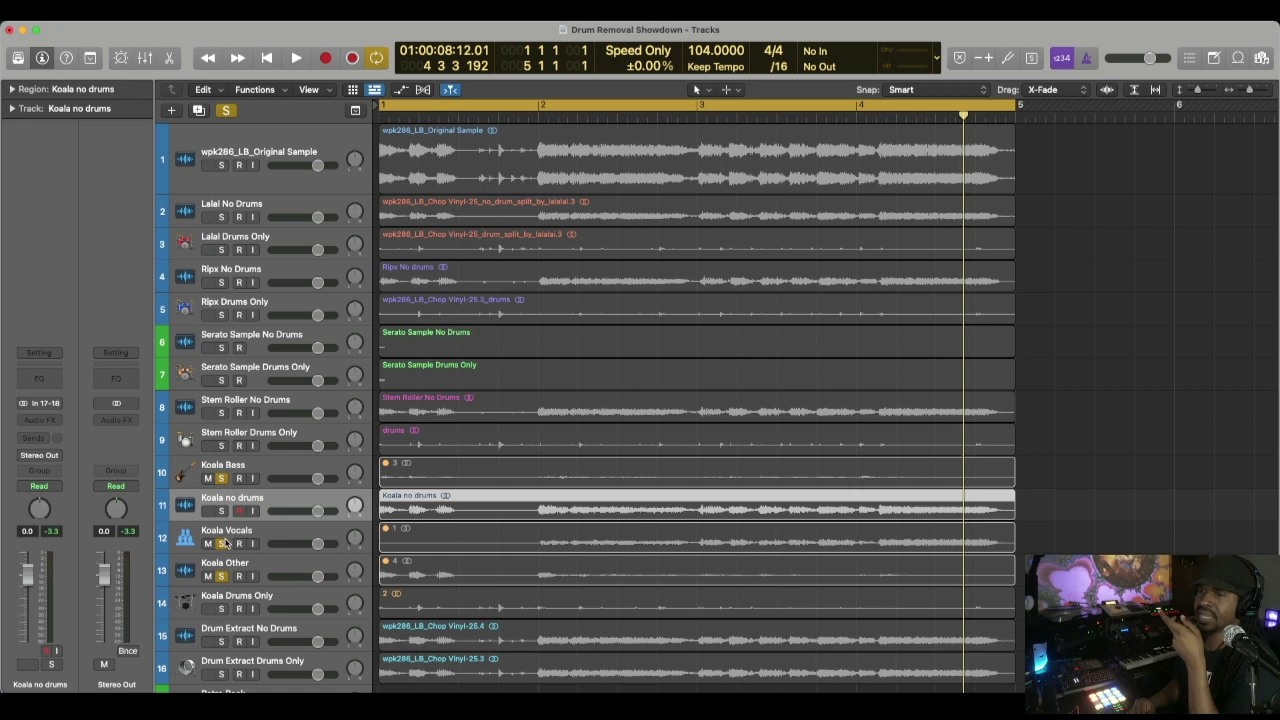
click(222, 543)
click(222, 577)
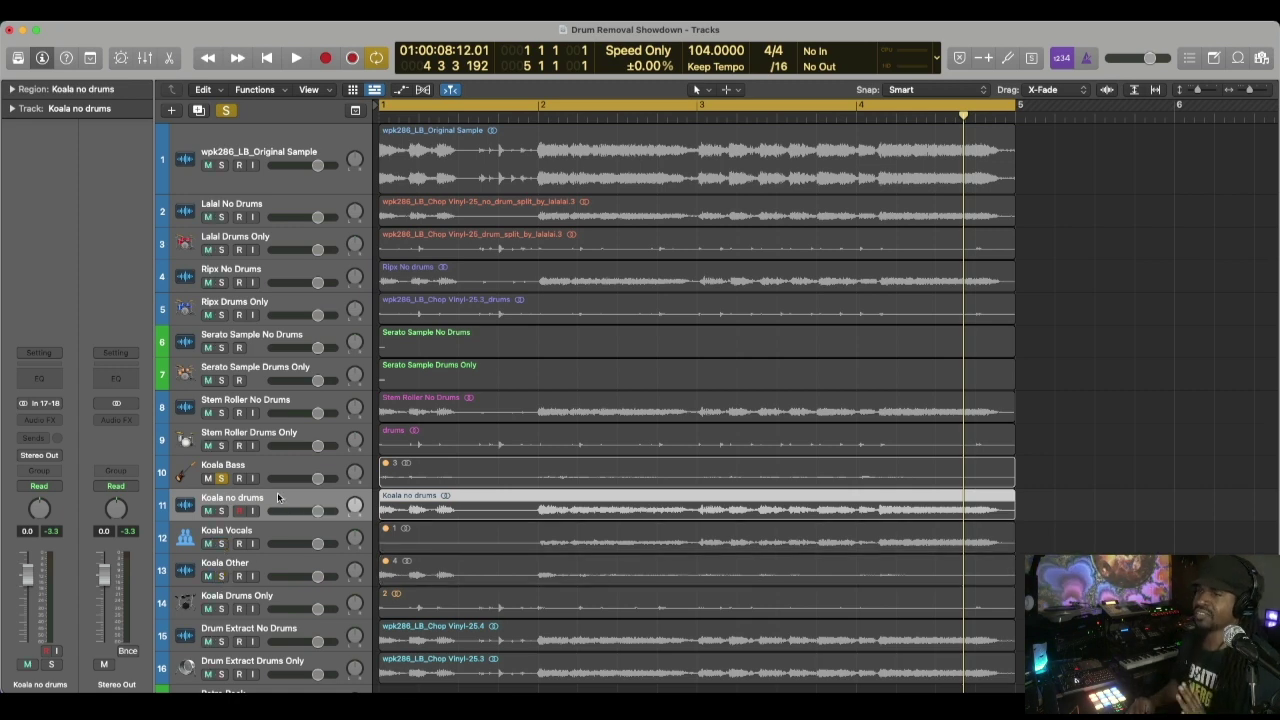
click(390, 468)
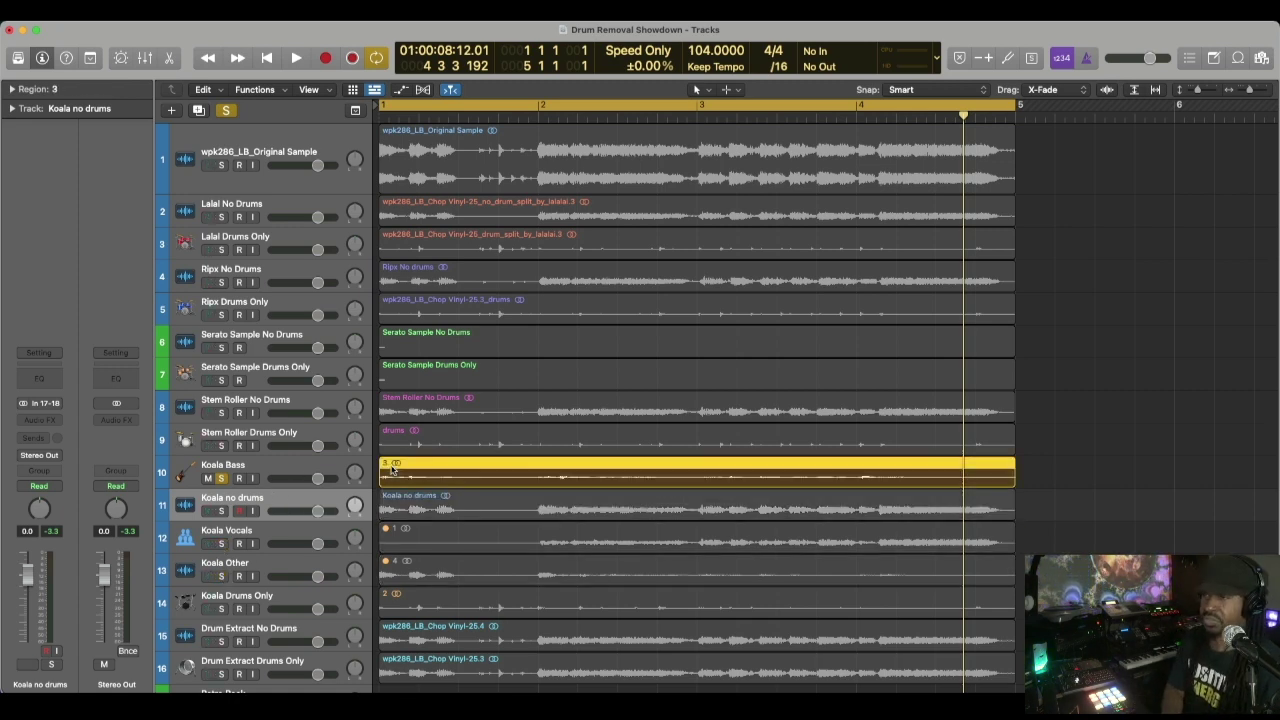
key(space)
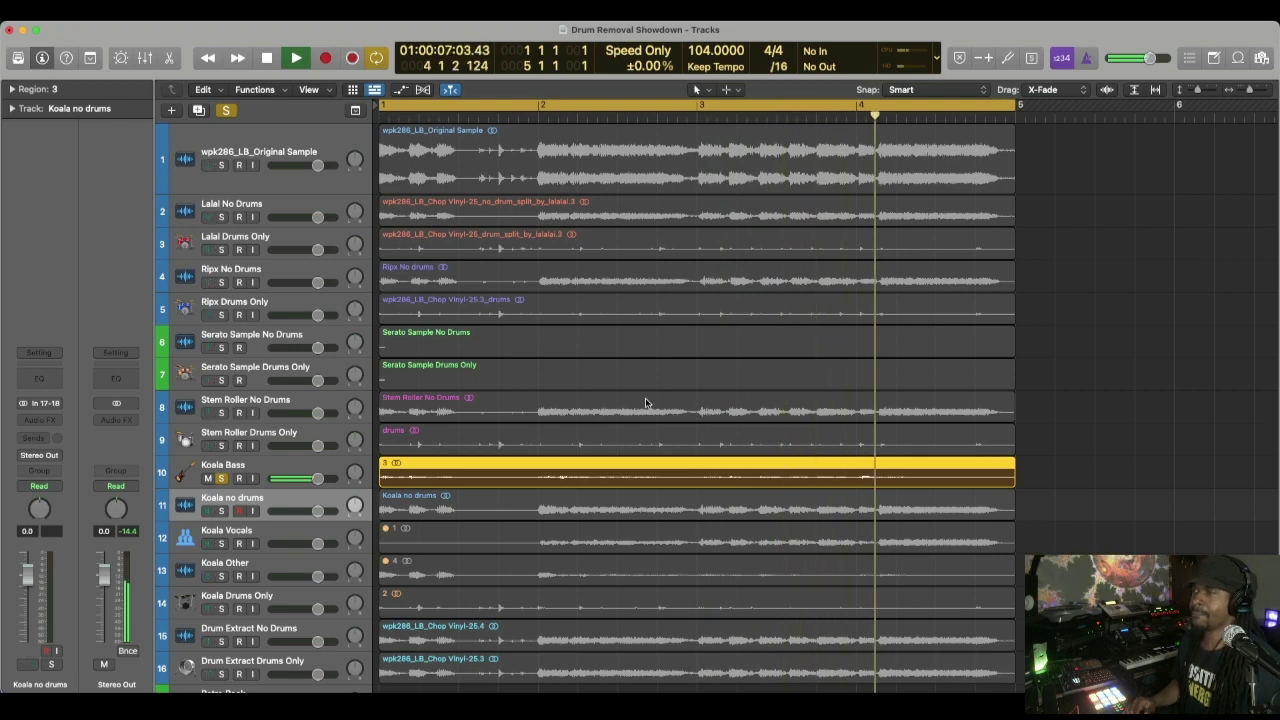
key(space)
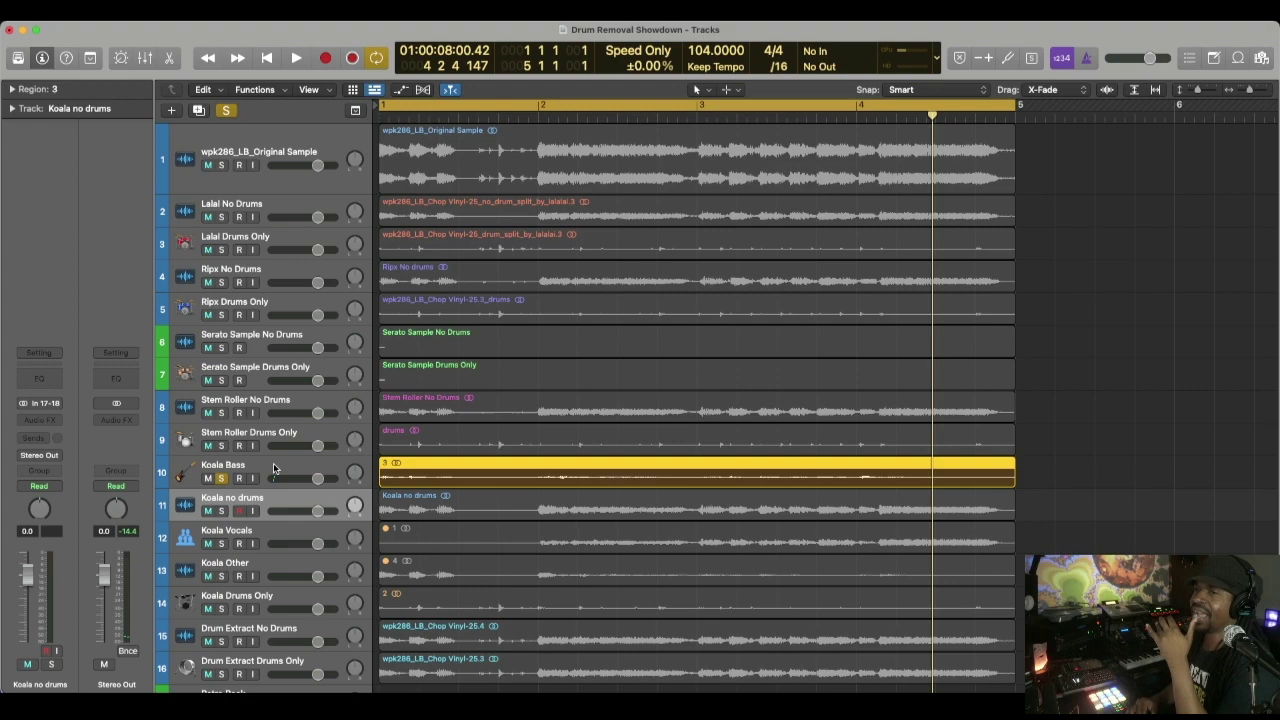
- Turn off the Koala Bass solo and scroll down the track list
click(221, 478)
scroll(300, 490, down, 1)
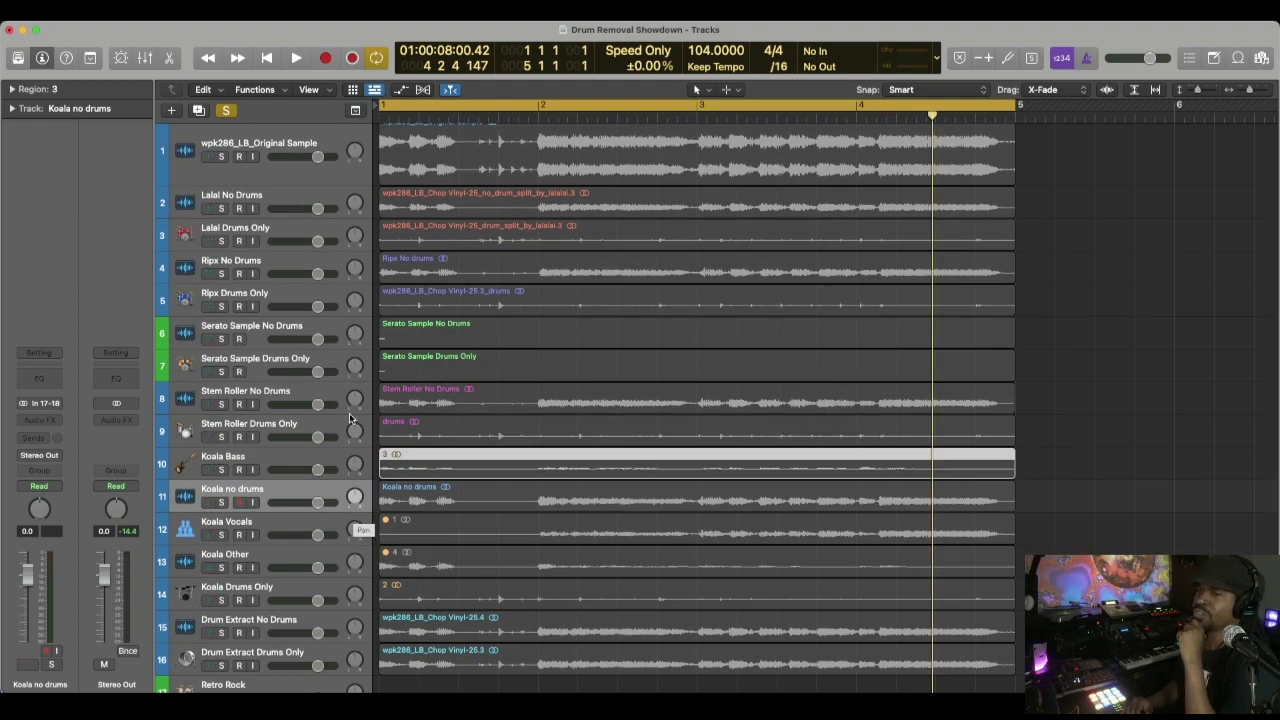
scroll(349, 420, down, 3)
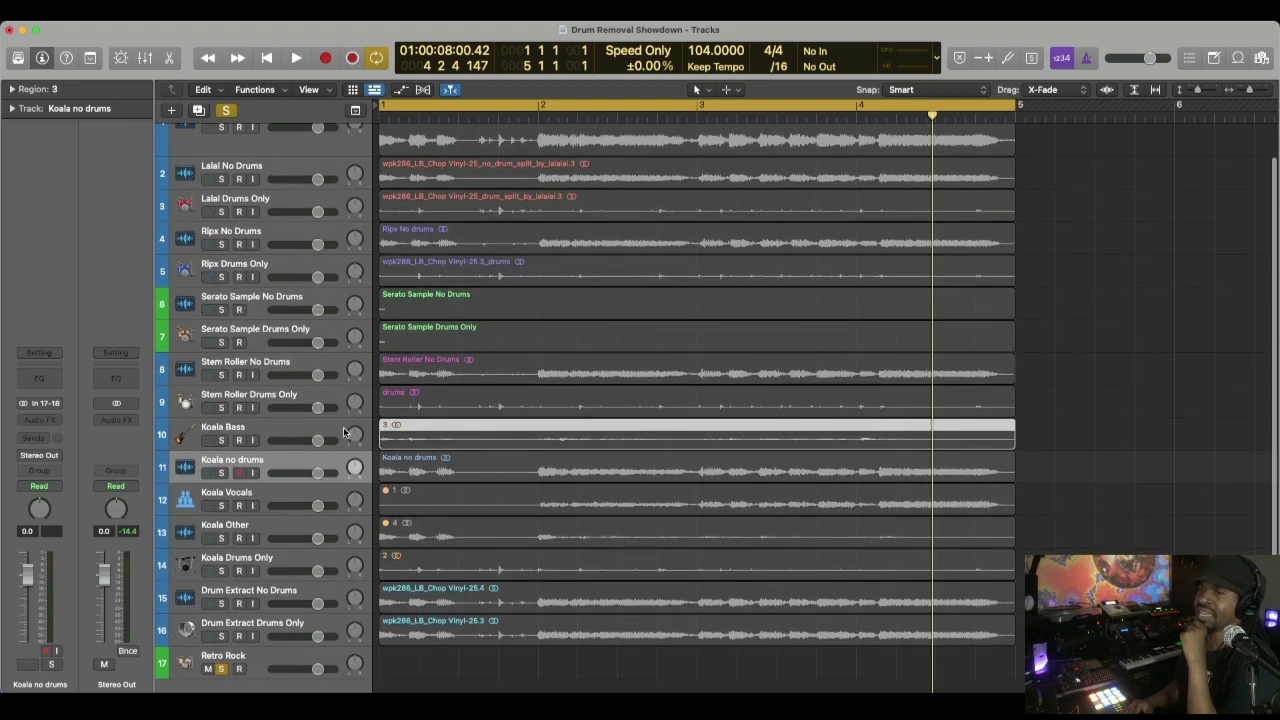
- Open DrumExtract on the Drum Extract No Drums track and set its Original Mix knob well toward Harmonic
click(289, 592)
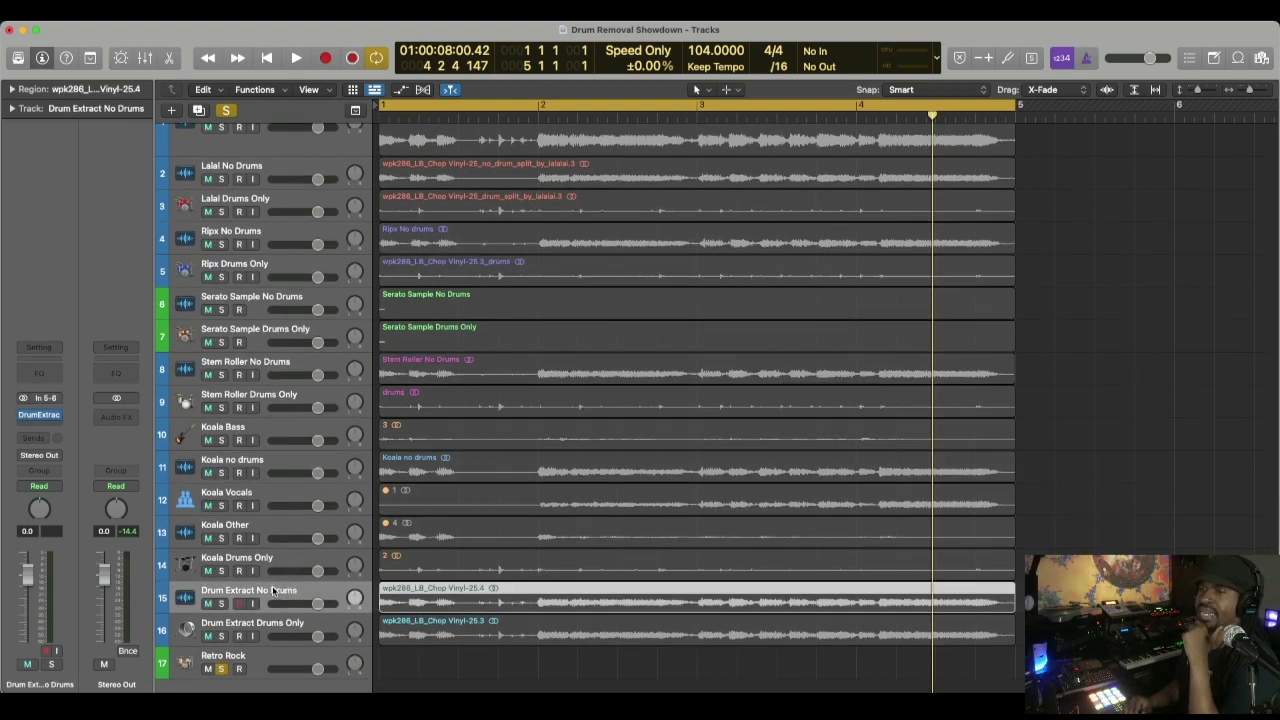
click(39, 414)
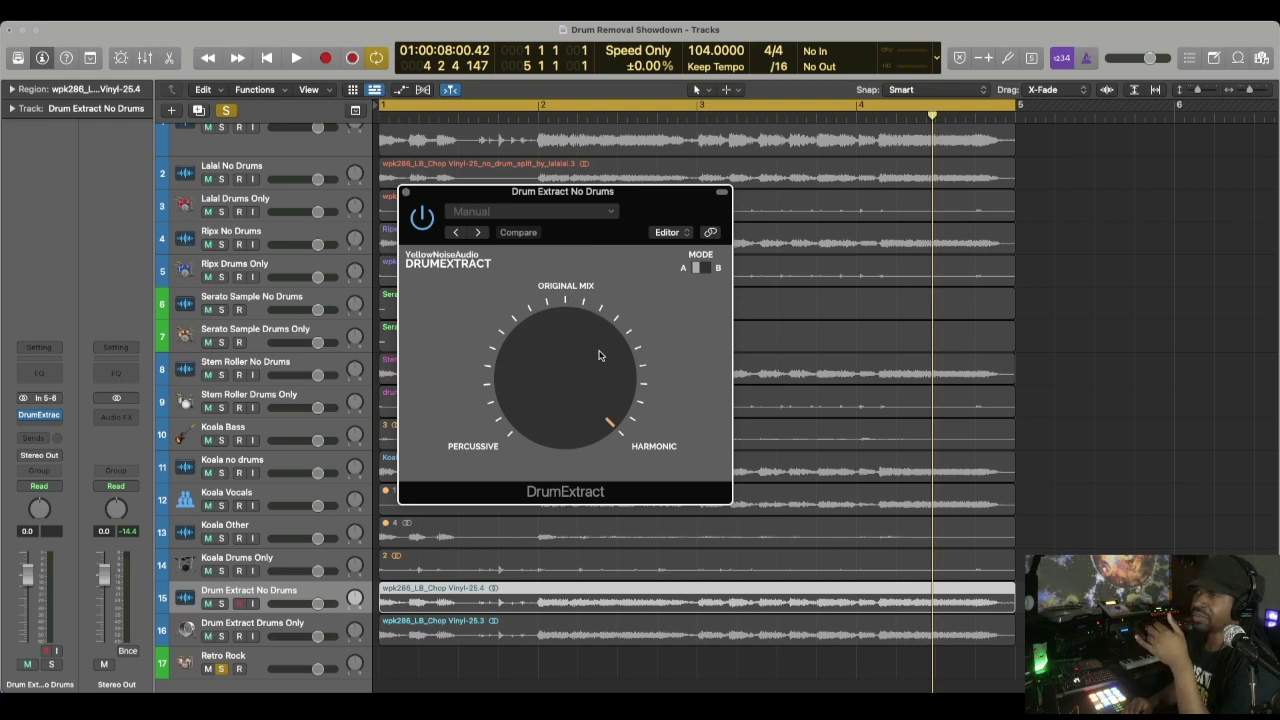
drag(585, 351, 585, 400)
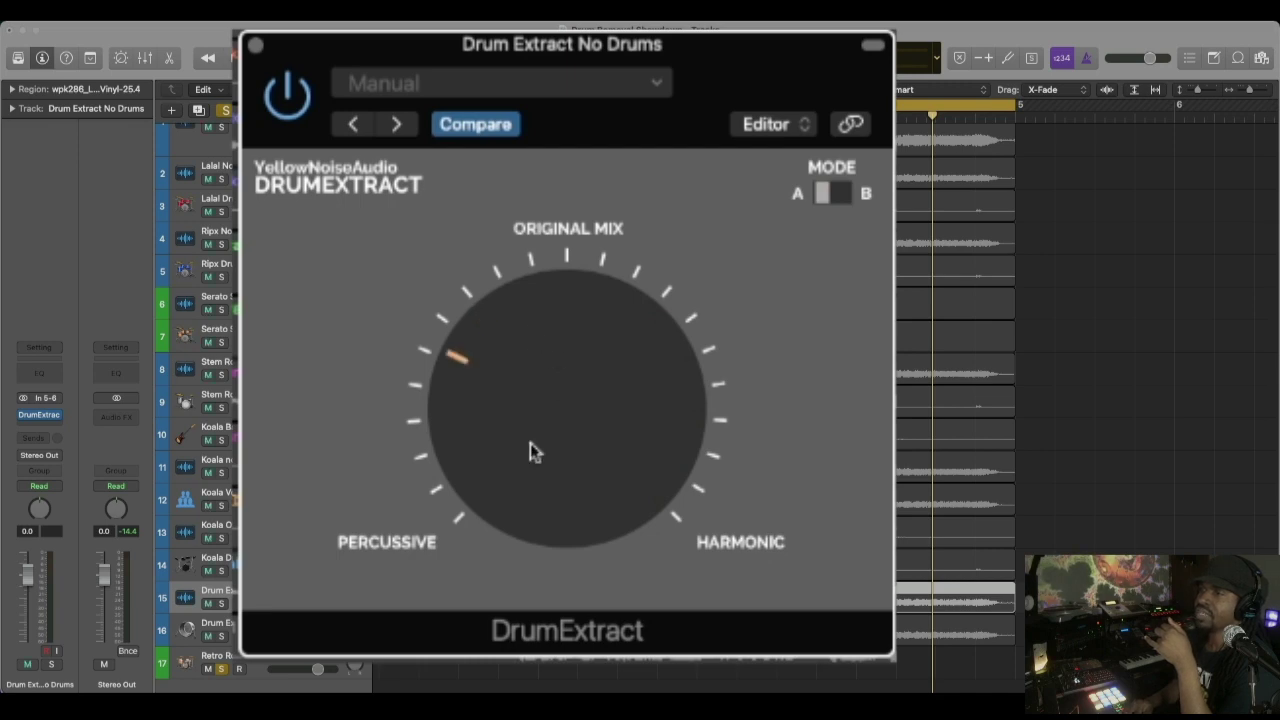
drag(530, 443, 714, 71)
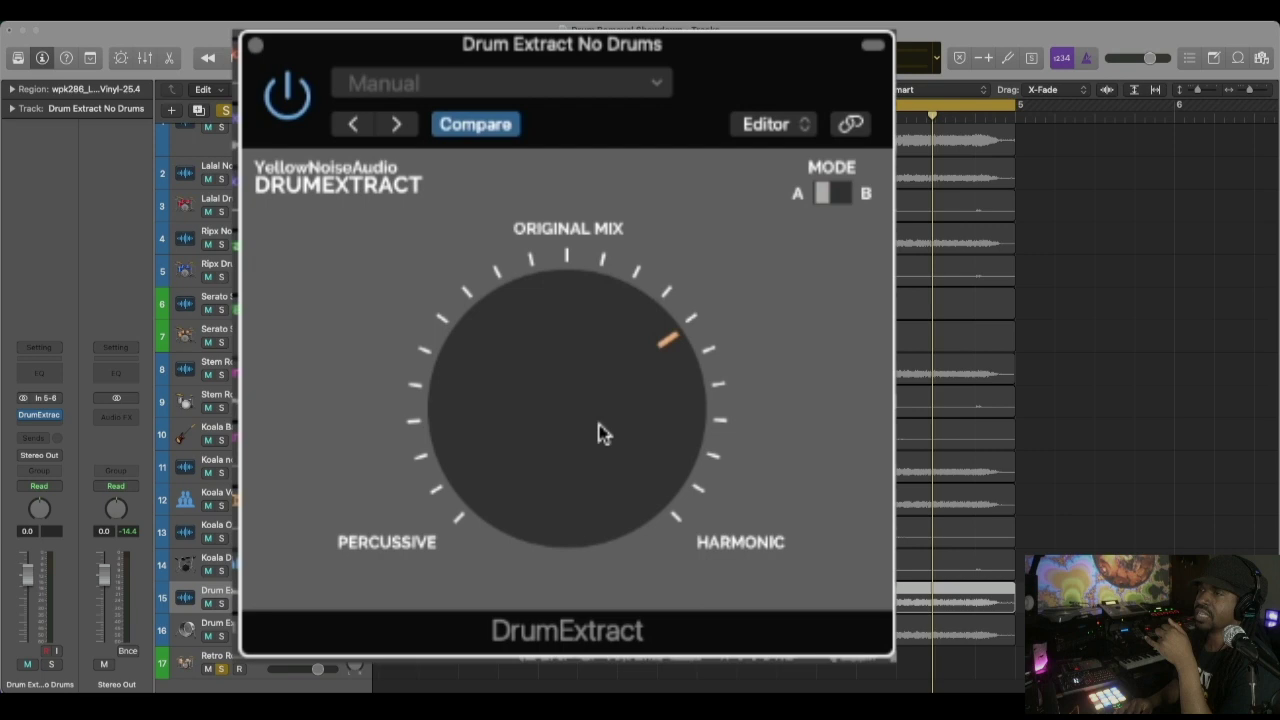
drag(533, 476, 607, 111)
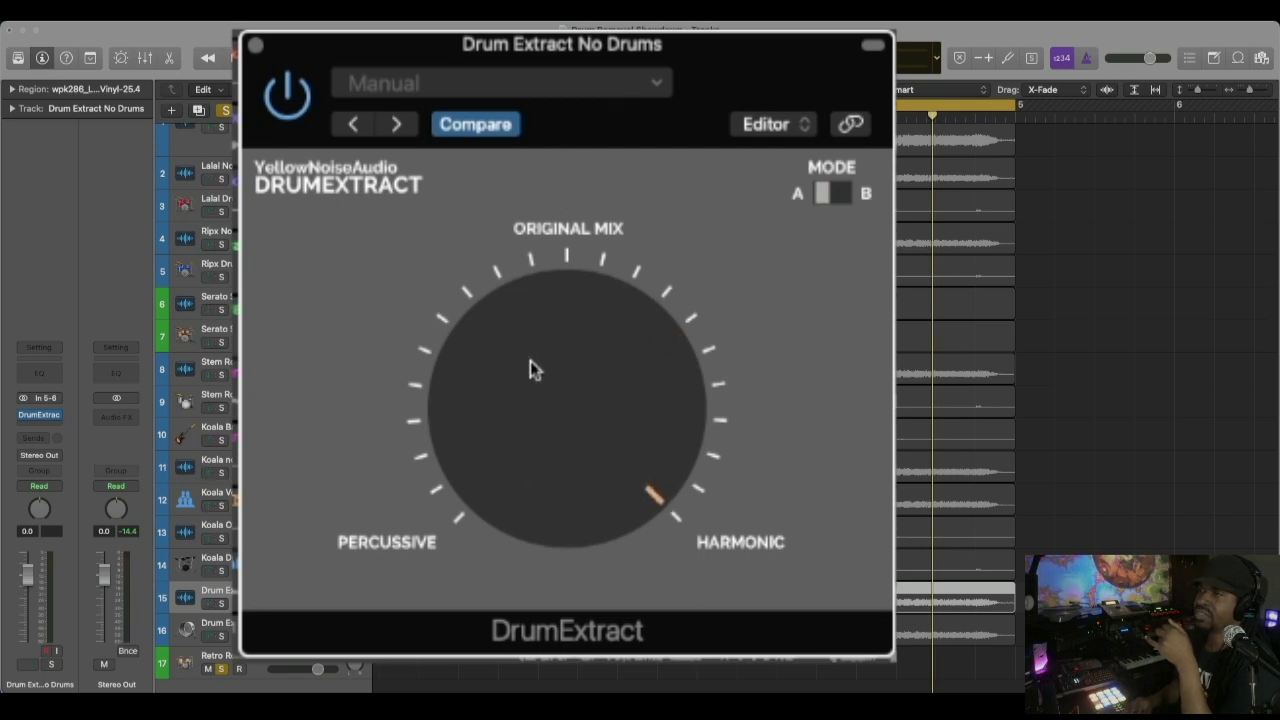
drag(590, 330, 590, 345)
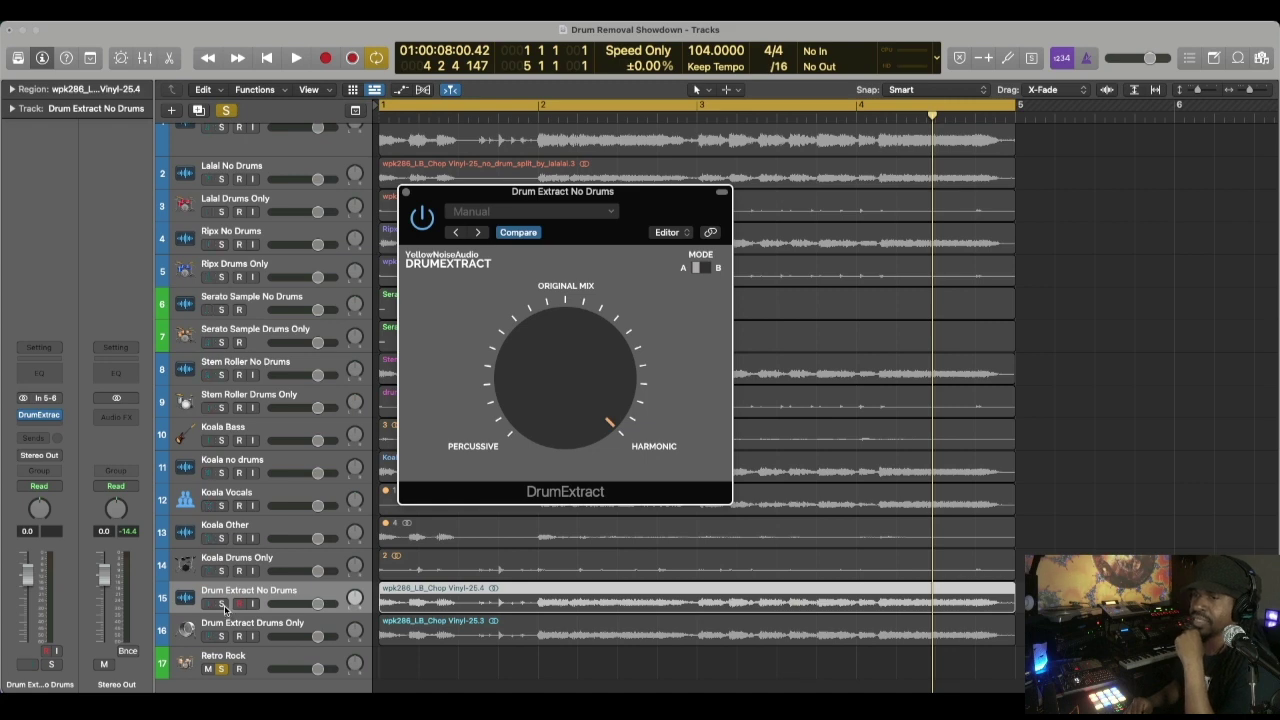
- Solo track 15, Drum Extract No Drums, play it three times through bar 4, then close DrumExtract
click(222, 604)
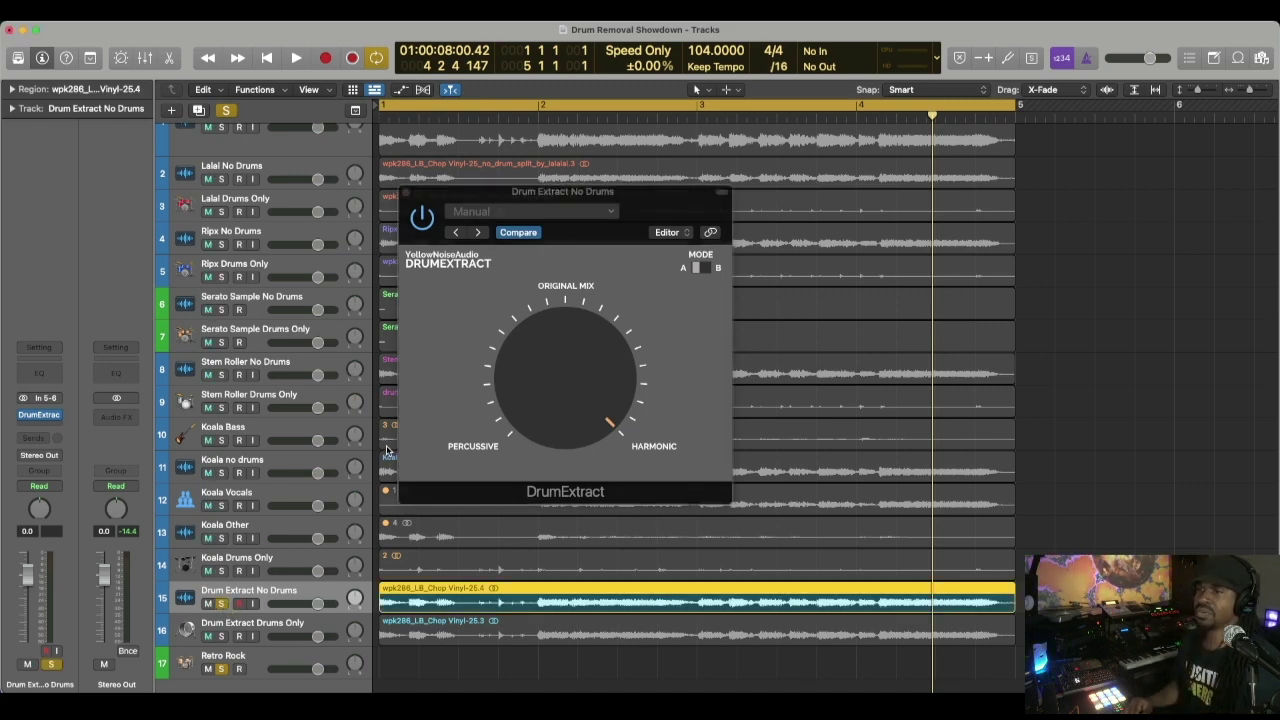
key(space)
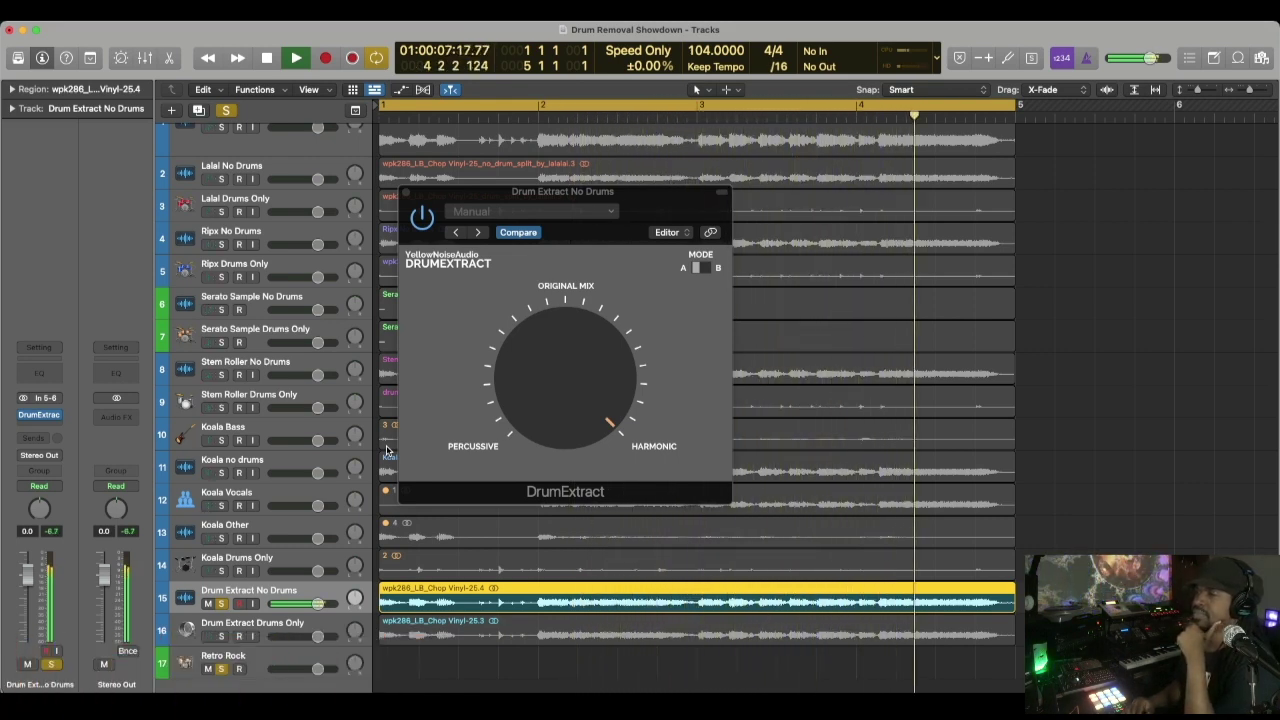
key(space)
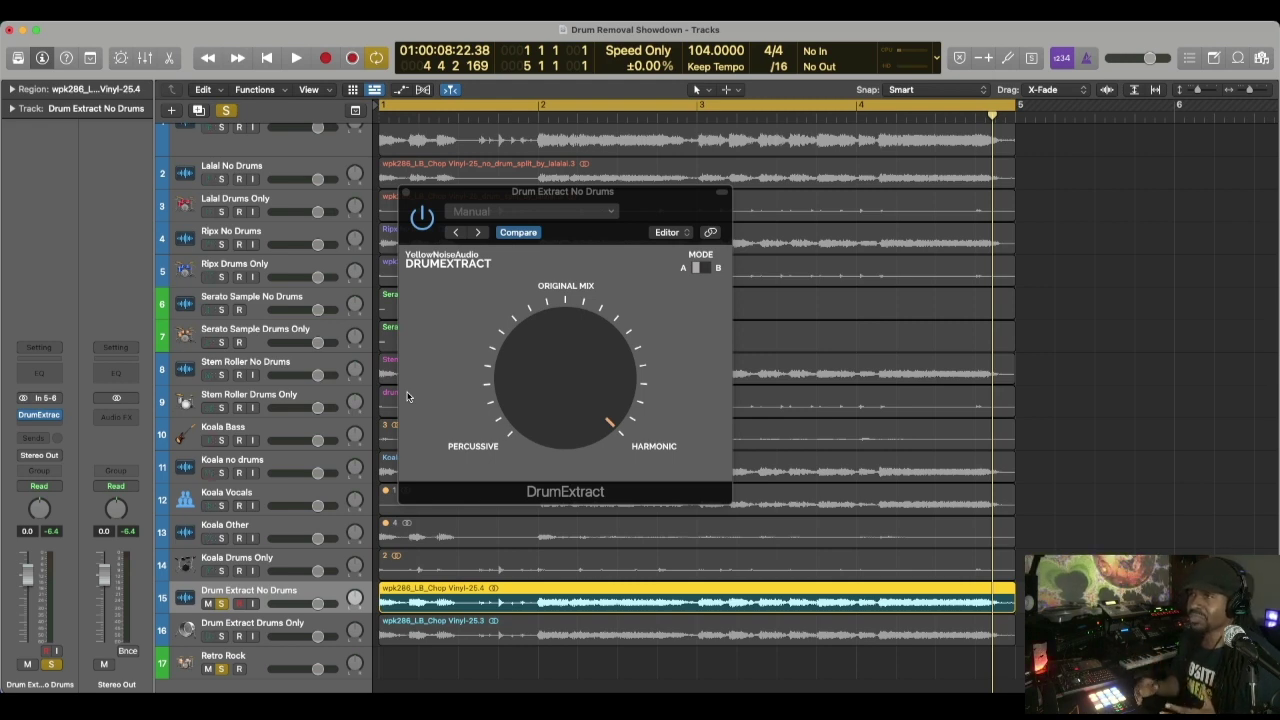
key(space)
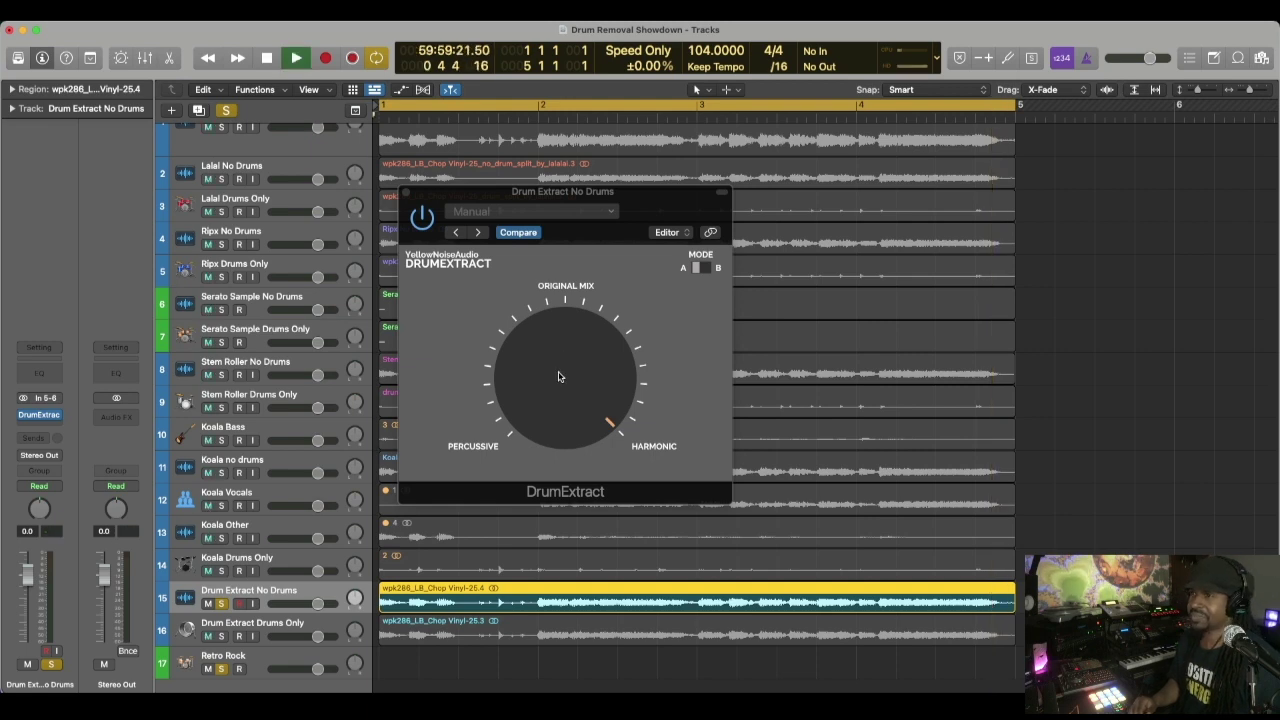
key(space)
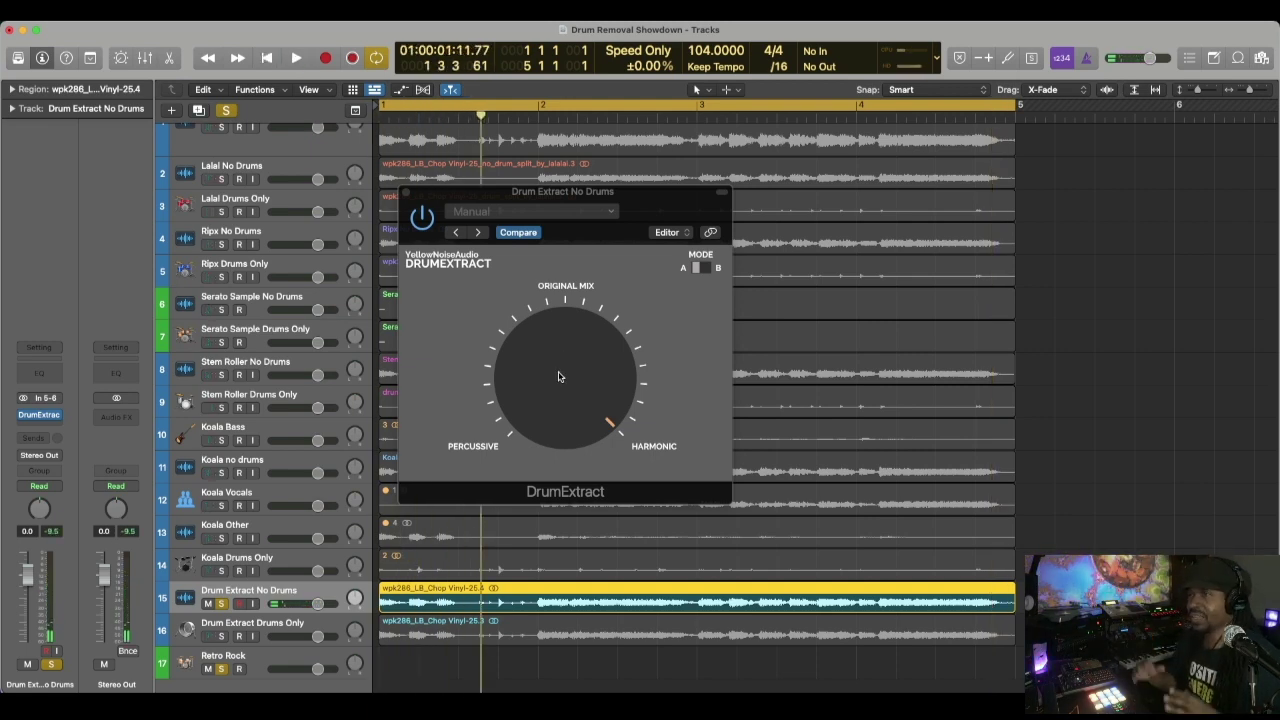
key(space)
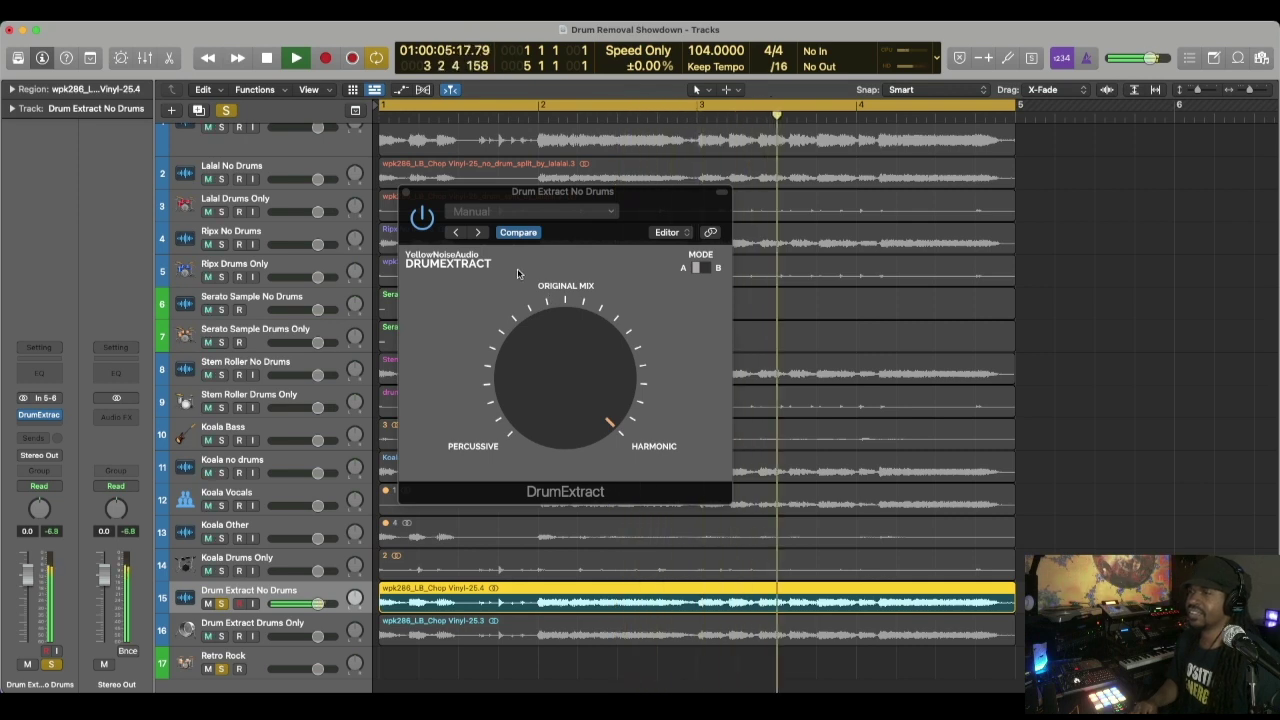
key(space)
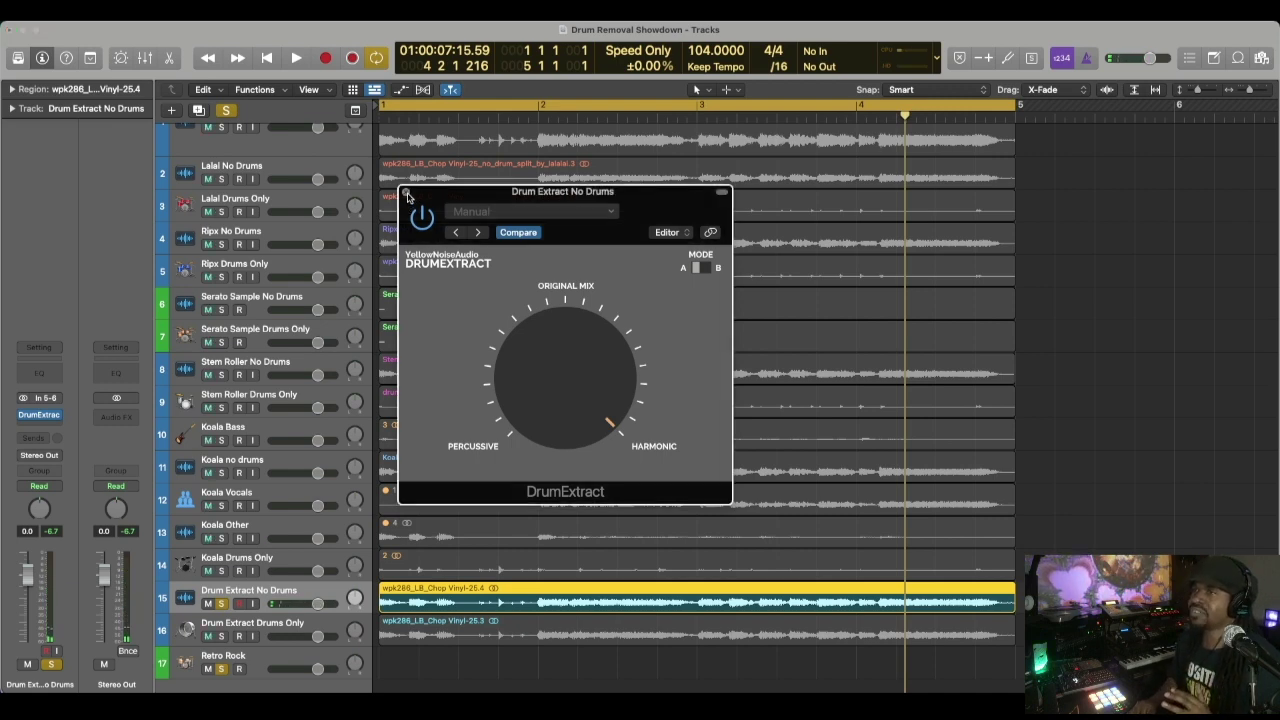
click(406, 192)
- Move the solo from Drum Extract No Drums to Original Sample and play from the beginning
click(222, 604)
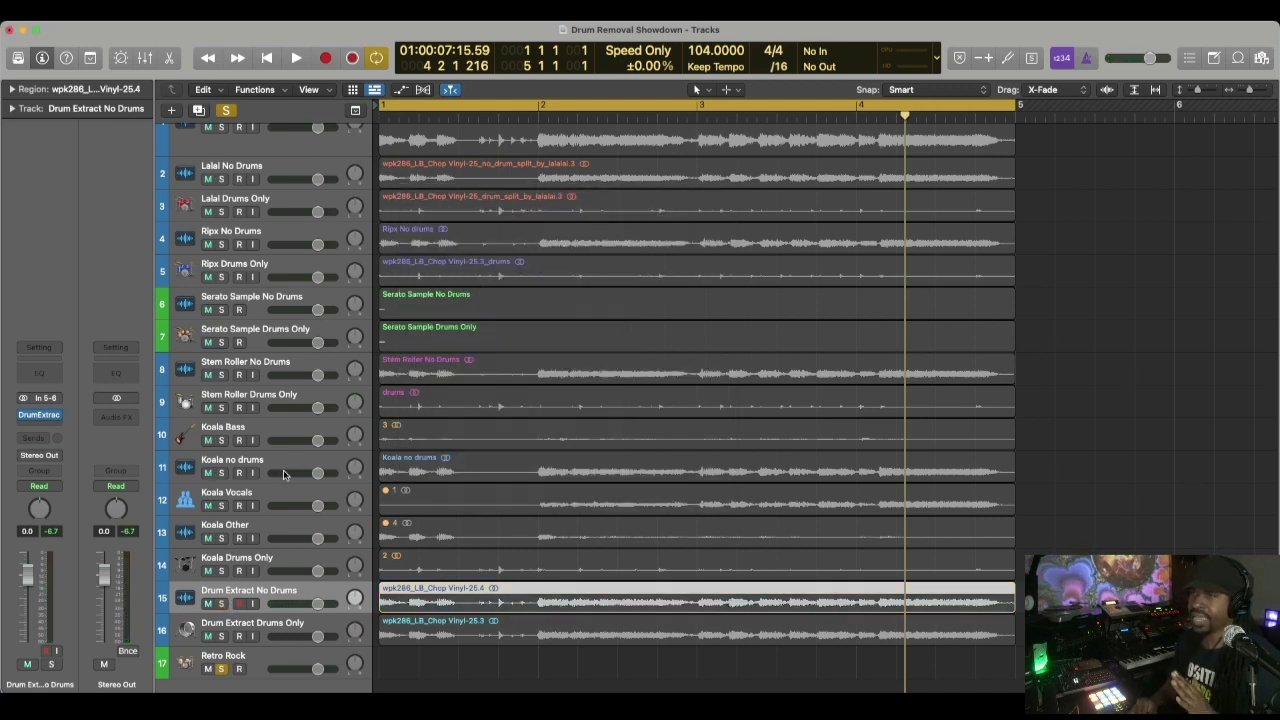
scroll(302, 396, up, 3)
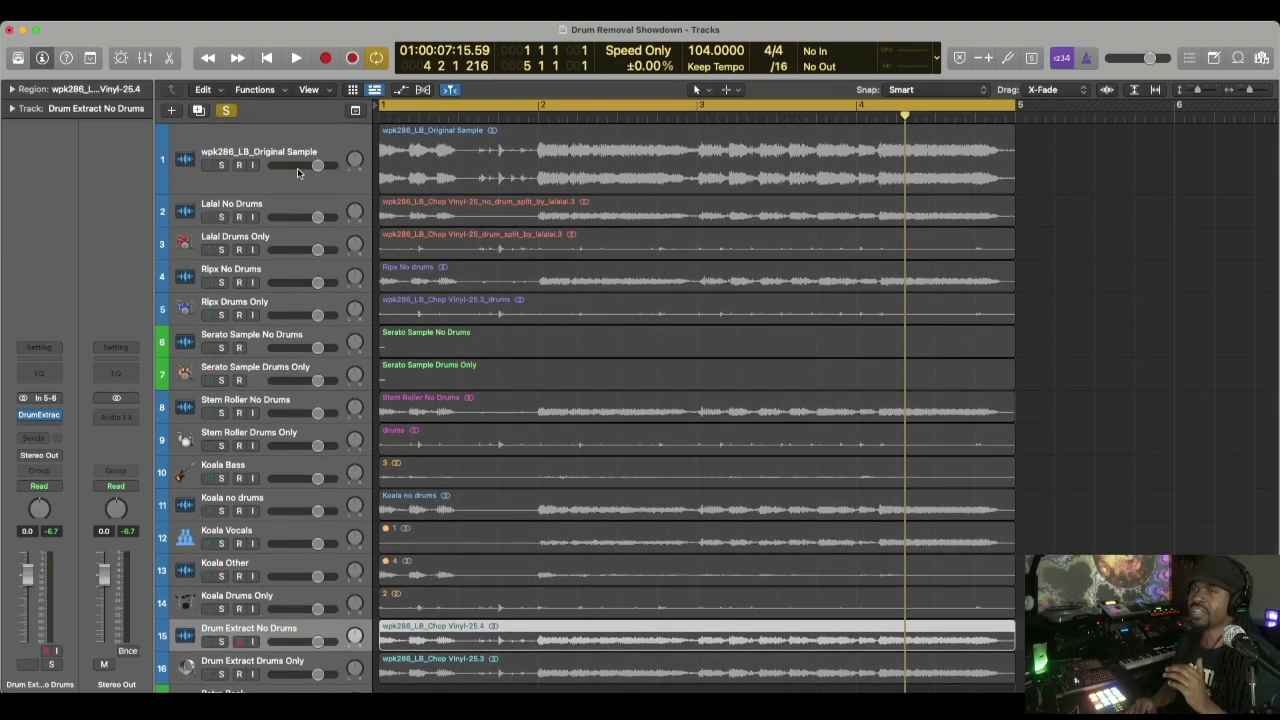
click(240, 186)
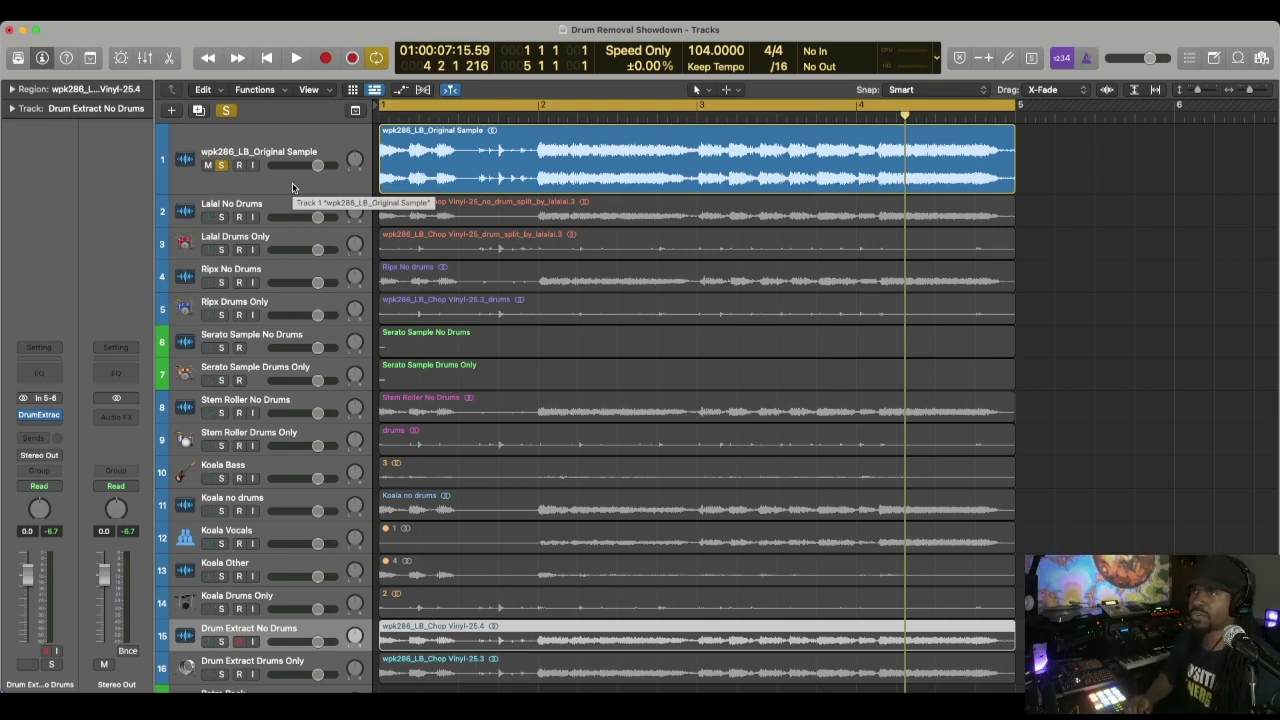
key(shift+space)
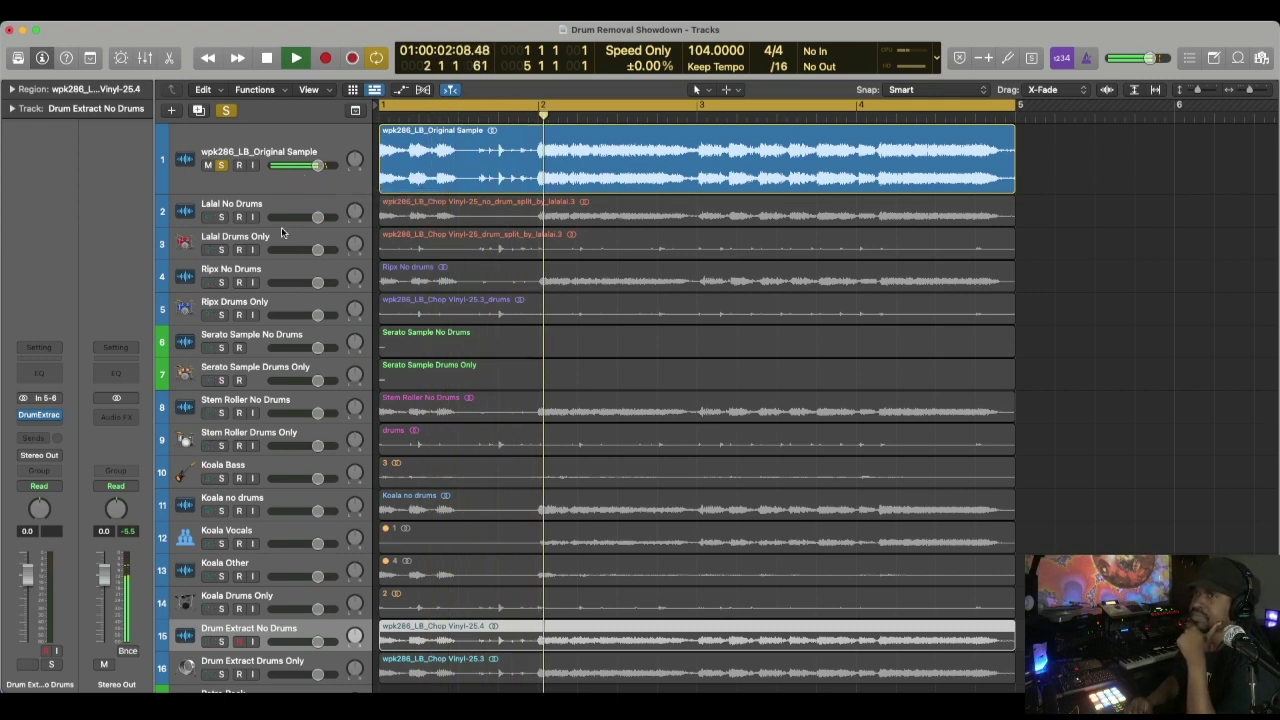
- Shift the solo to Lalal No Drums, then to Ripx No Drums, during playback
click(222, 217)
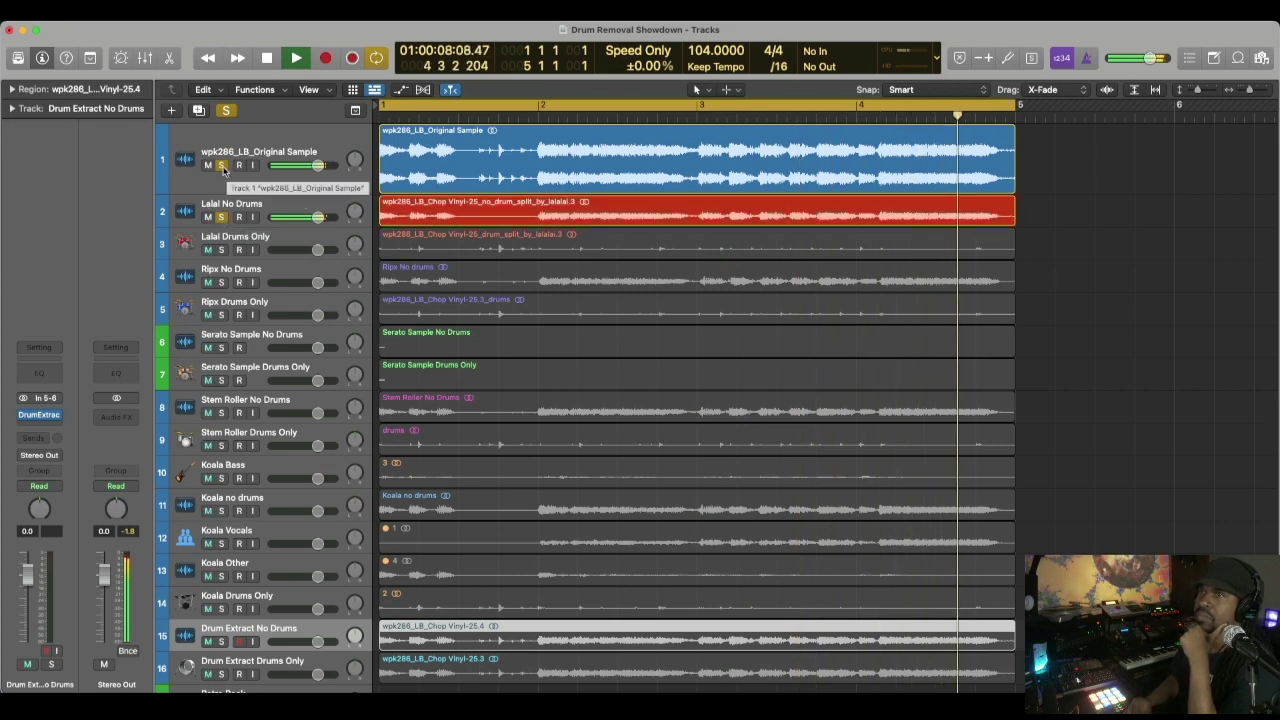
click(219, 166)
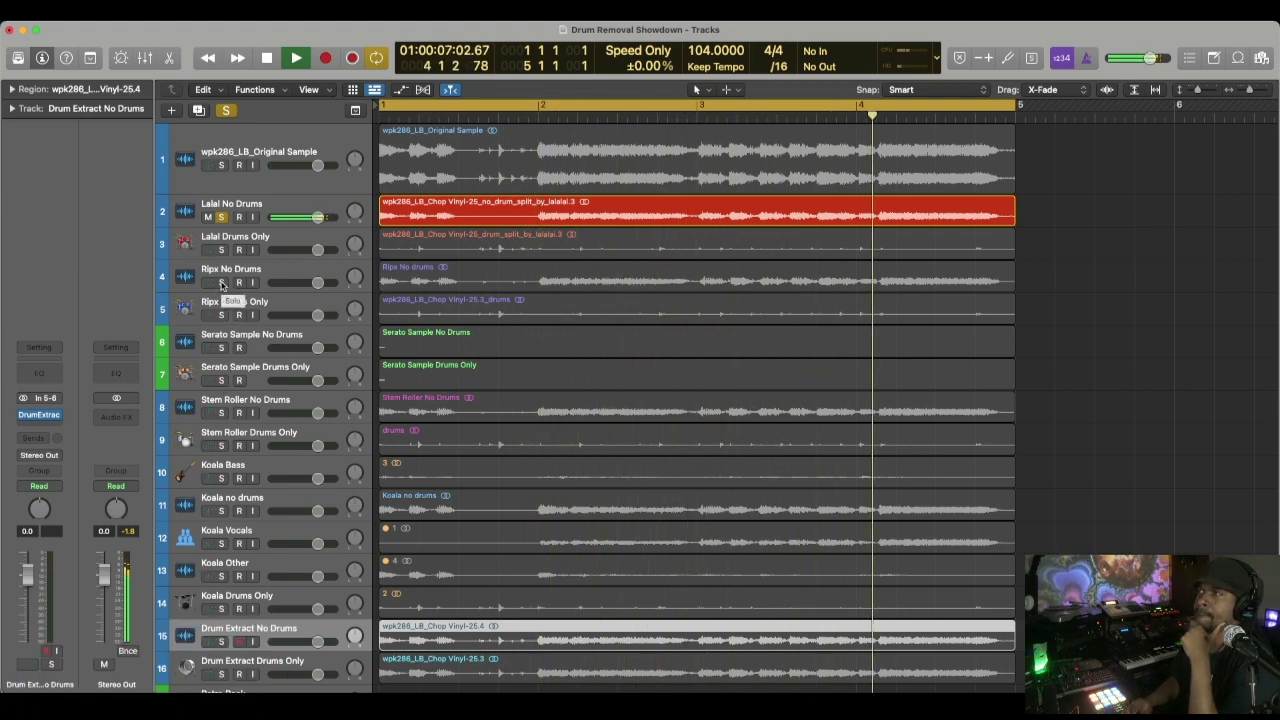
click(222, 283)
click(221, 217)
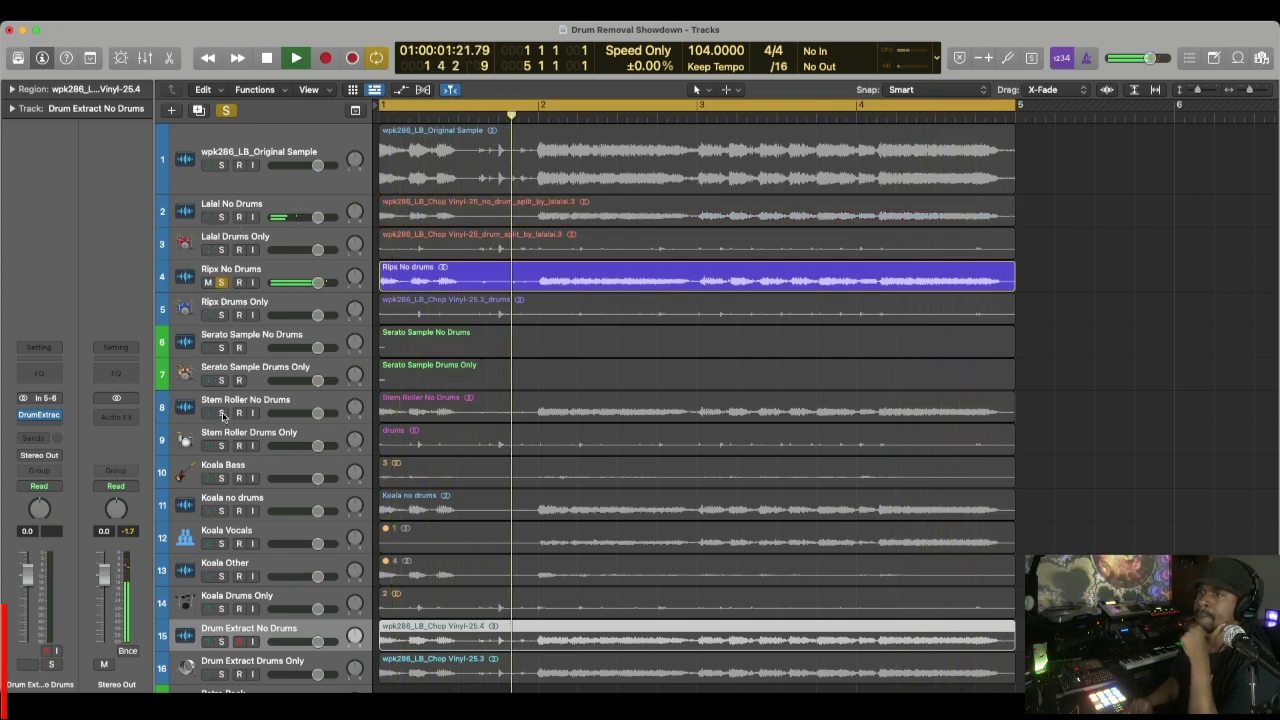
- Pass the solo from Ripx to Serato Sample No Drums, then to Stem Roller No Drums
click(222, 348)
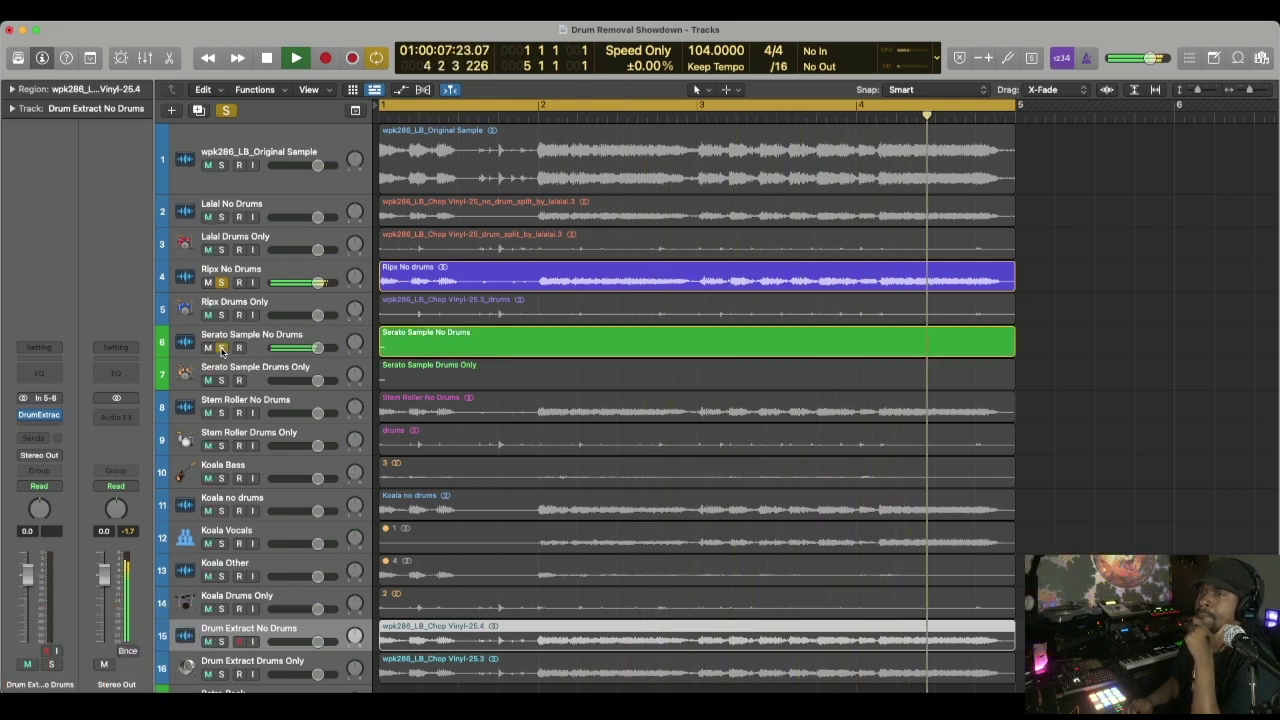
click(221, 283)
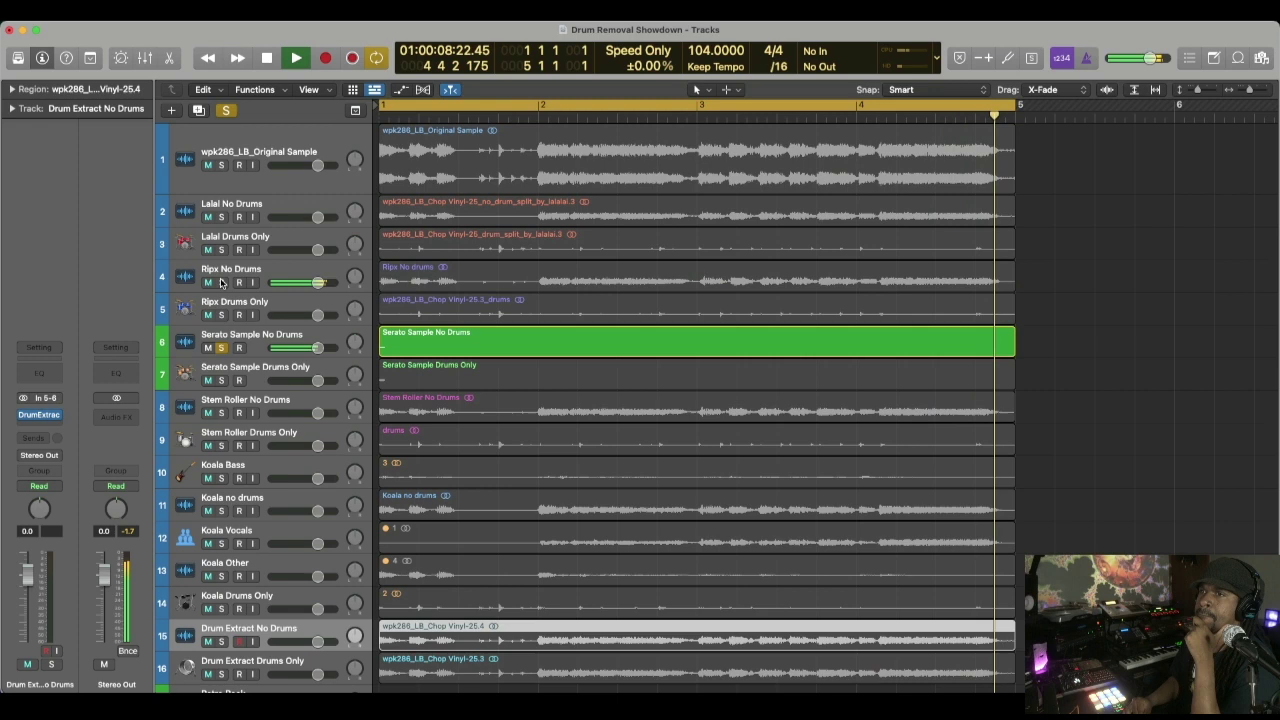
click(221, 413)
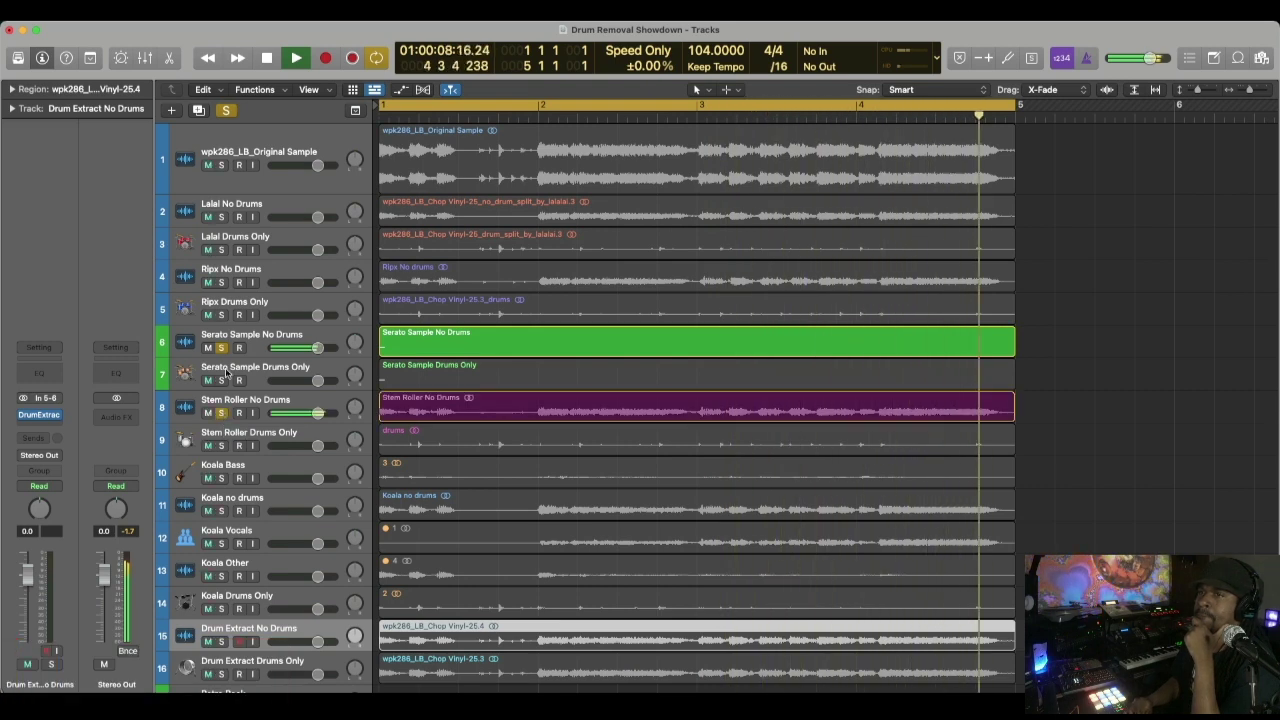
click(221, 348)
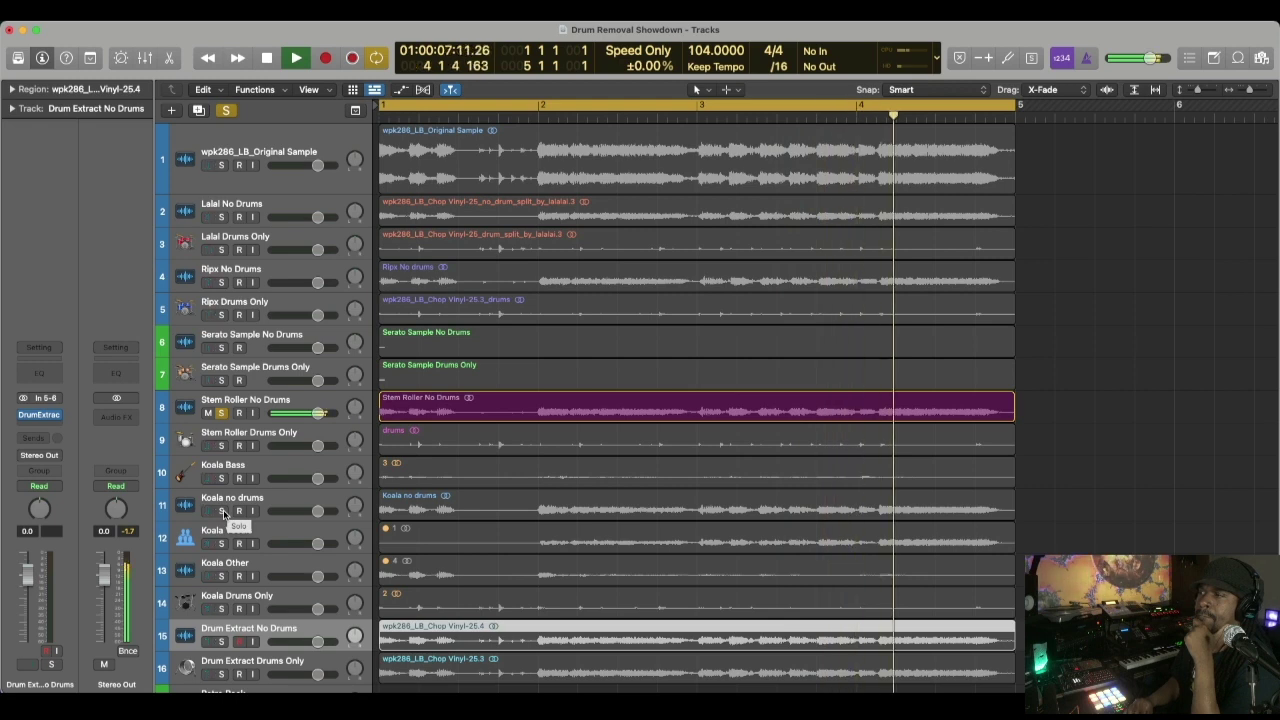
- Solo Koala no drums, then Drum Extract No Drums, and stop playback at the start
click(221, 511)
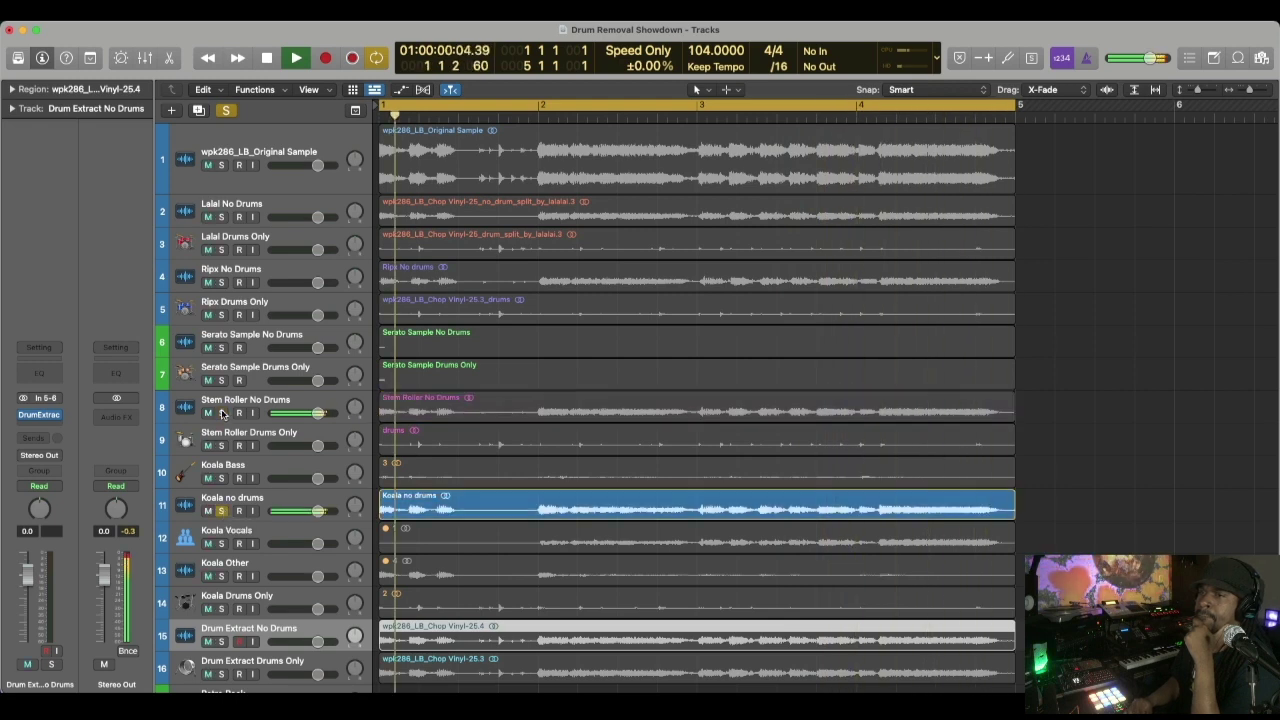
scroll(246, 430, down, 1)
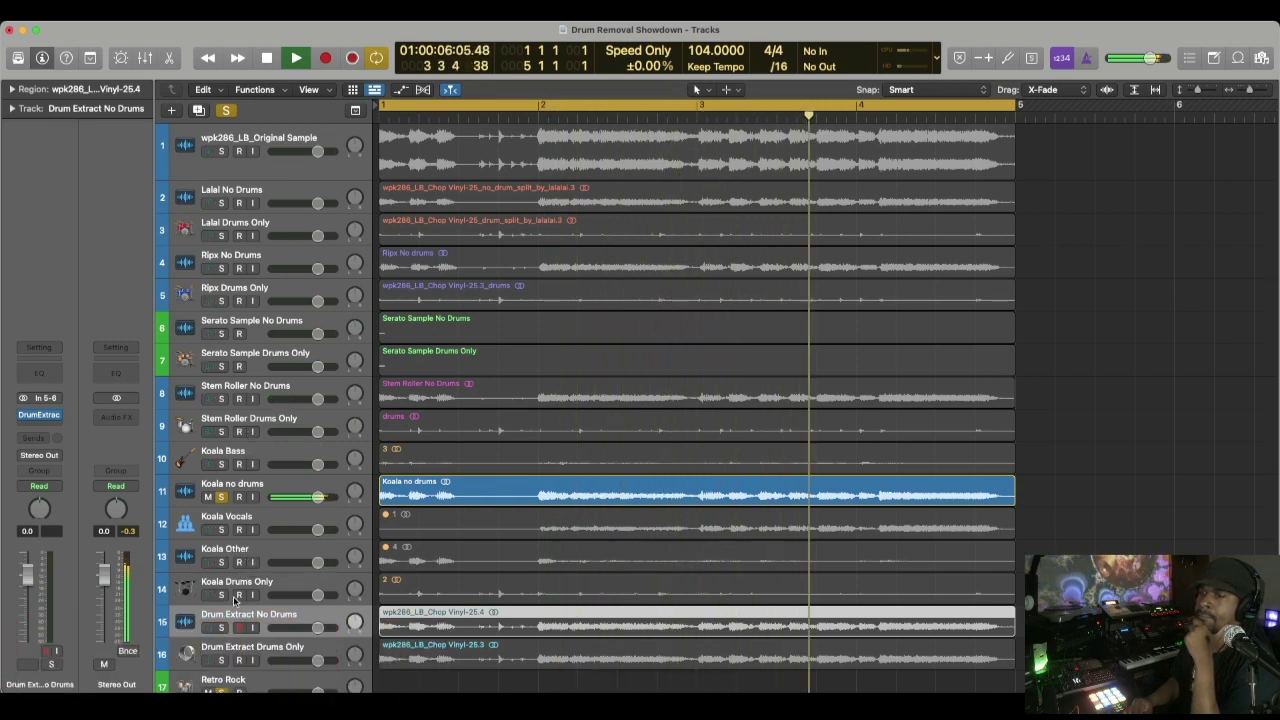
click(221, 627)
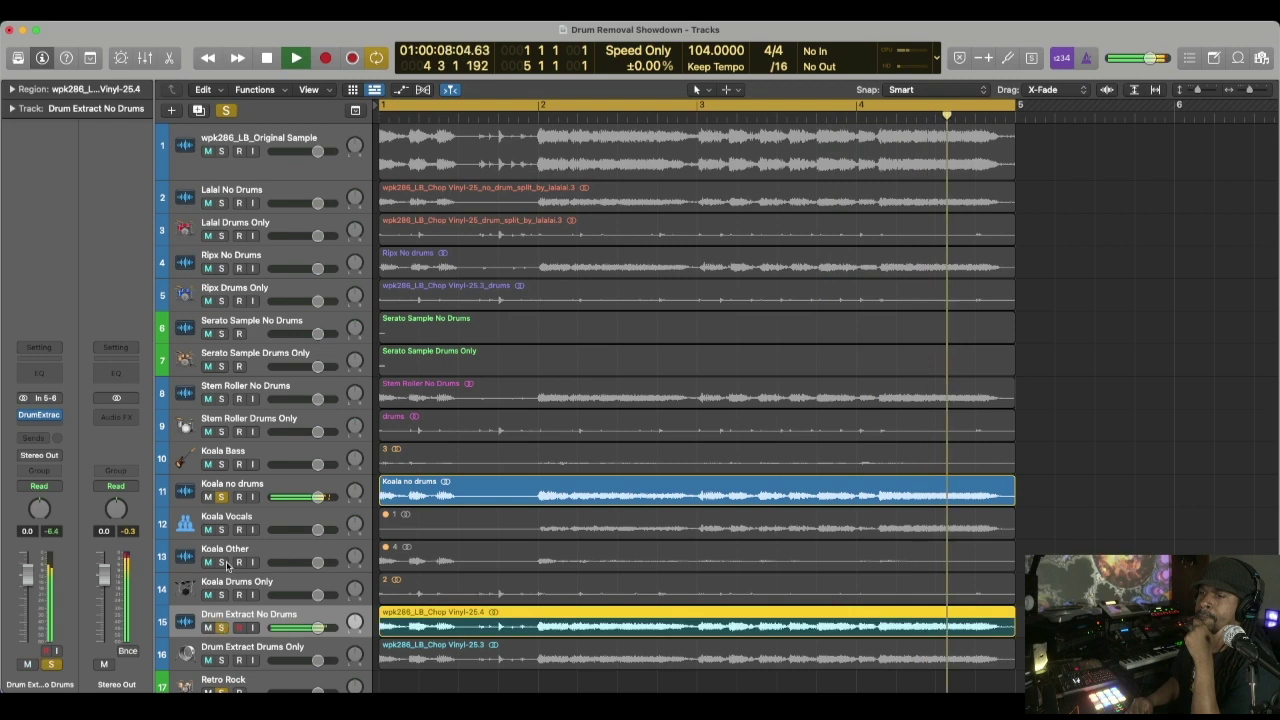
scroll(221, 500, down, 1)
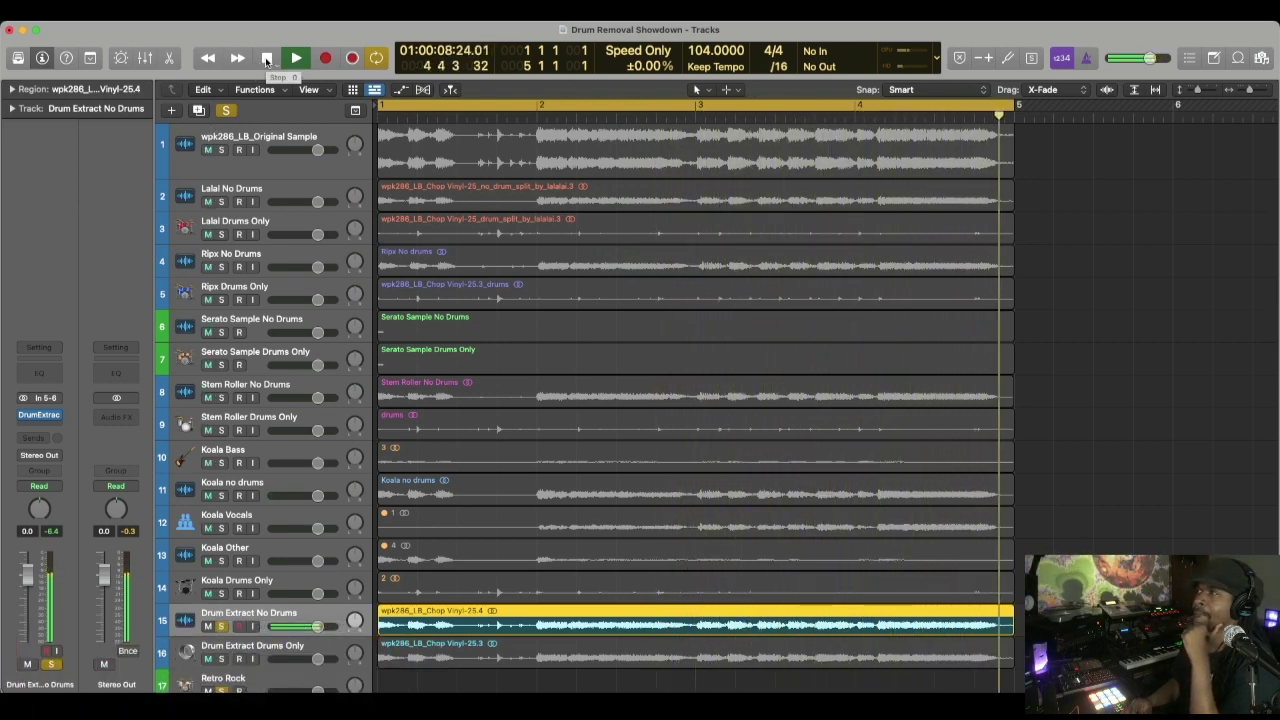
click(267, 59)
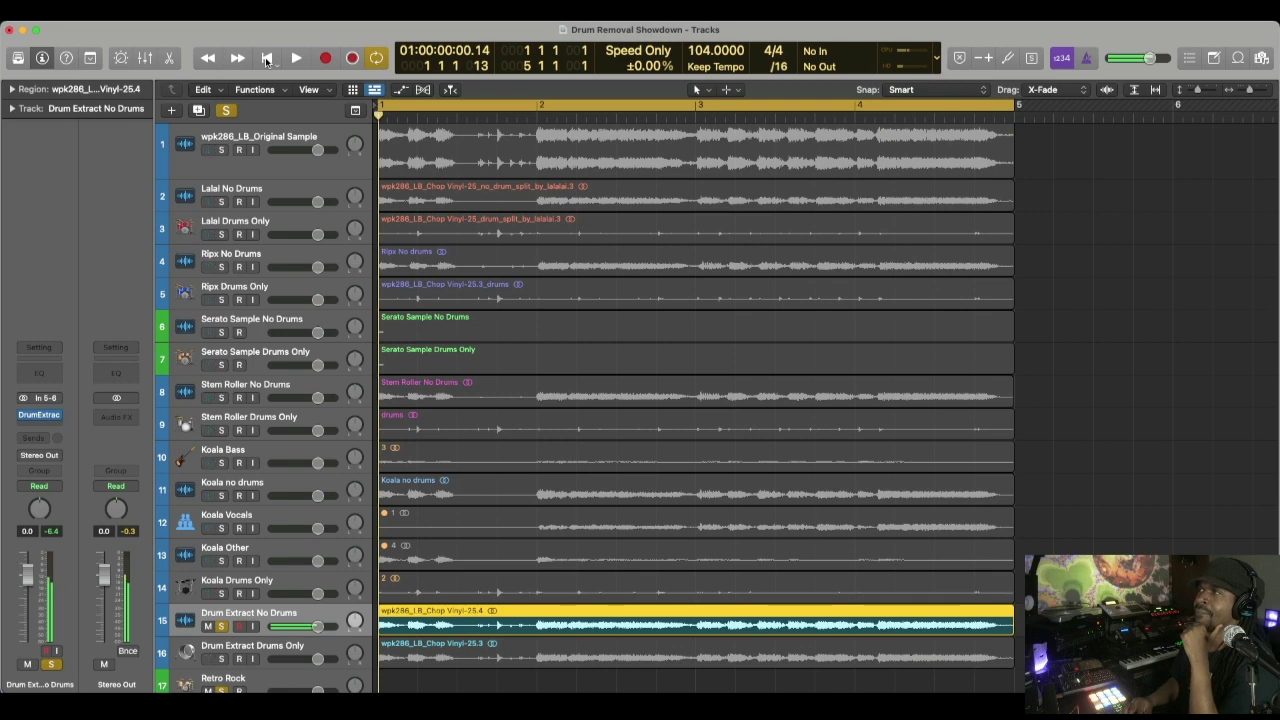
- Switch off the solo on track 15, Drum Extract No Drums, leaving all tracks unsoloed
click(224, 626)
scroll(393, 458, up, 2)
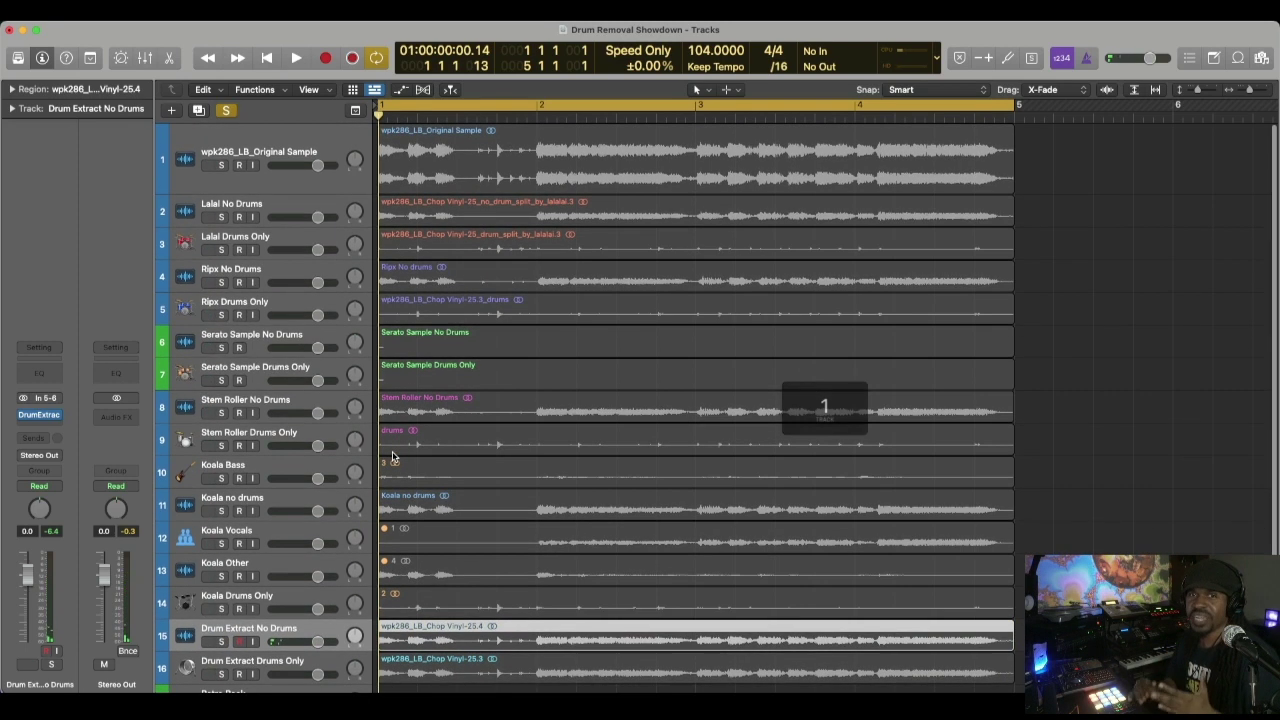